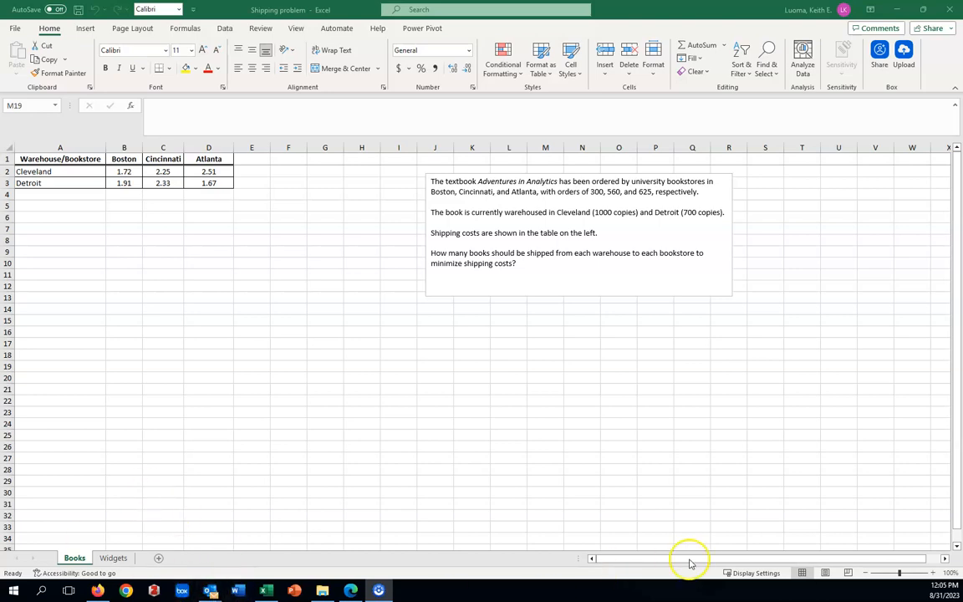
Step: Copy the shipping cost table in A1:D3 and paste it at A6
{"action": "left_click", "coordinate": [931, 572]}
{"action": "left_click", "coordinate": [931, 572]}
{"action": "left_click", "coordinate": [932, 572]}
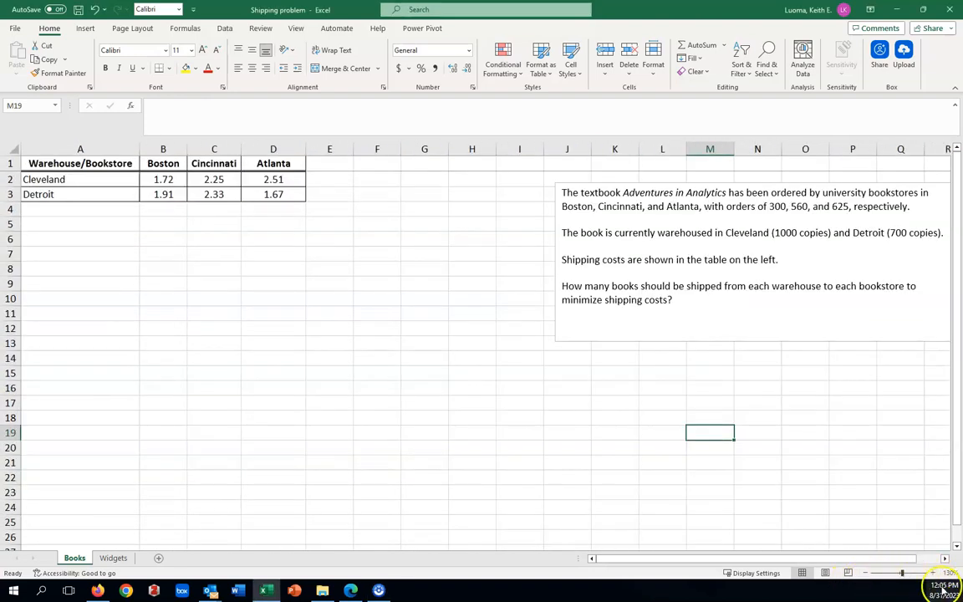
{"action": "left_click", "coordinate": [865, 572]}
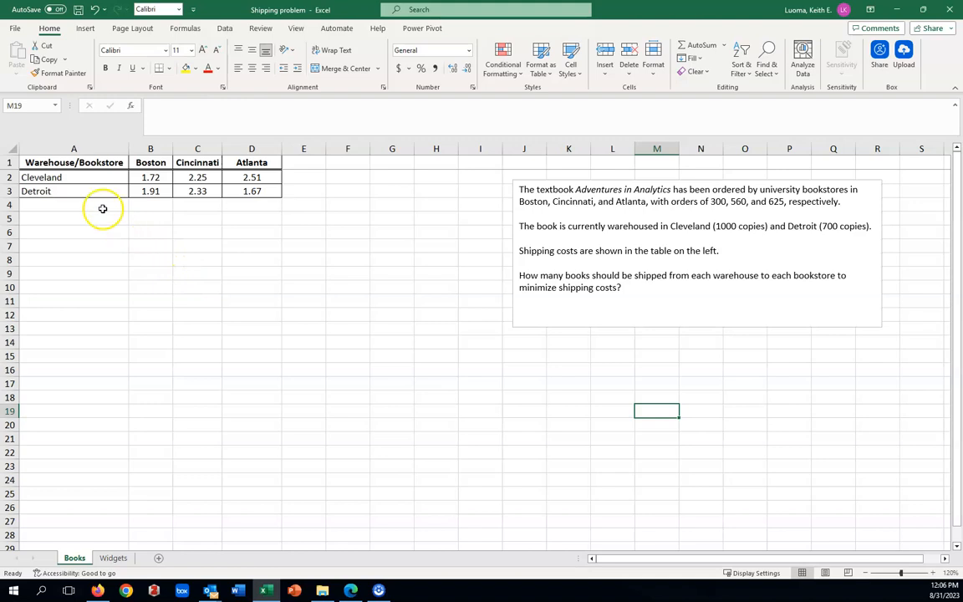
{"action": "left_click_drag", "start_coordinate": [35, 163], "coordinate": [251, 190]}
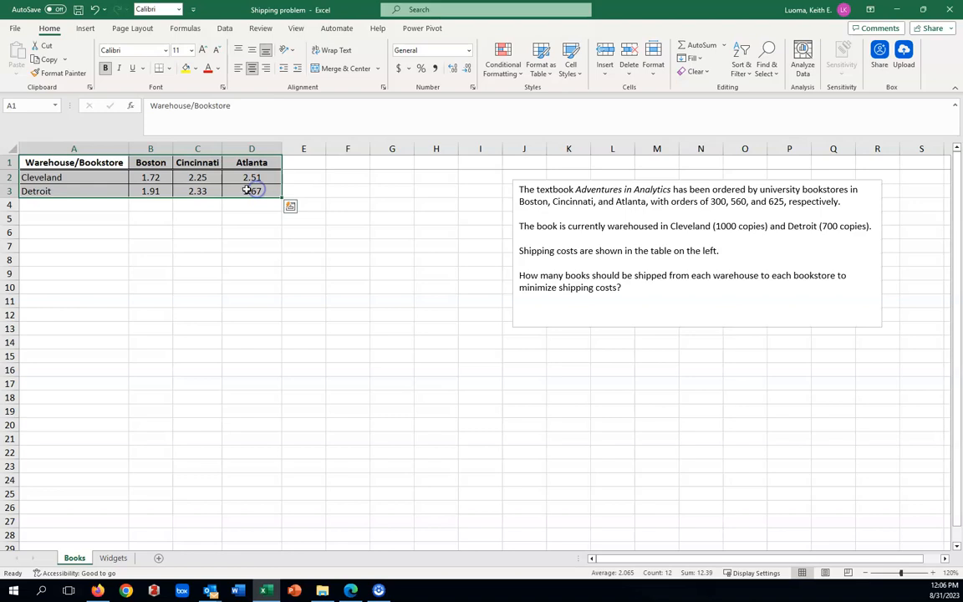
{"action": "right_click", "coordinate": [214, 178]}
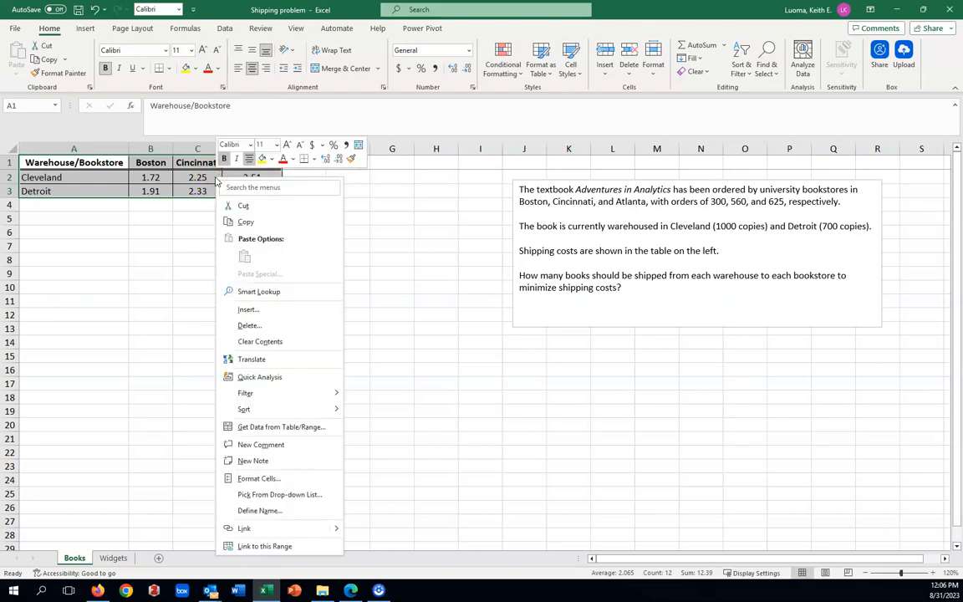
{"action": "left_click", "coordinate": [245, 221]}
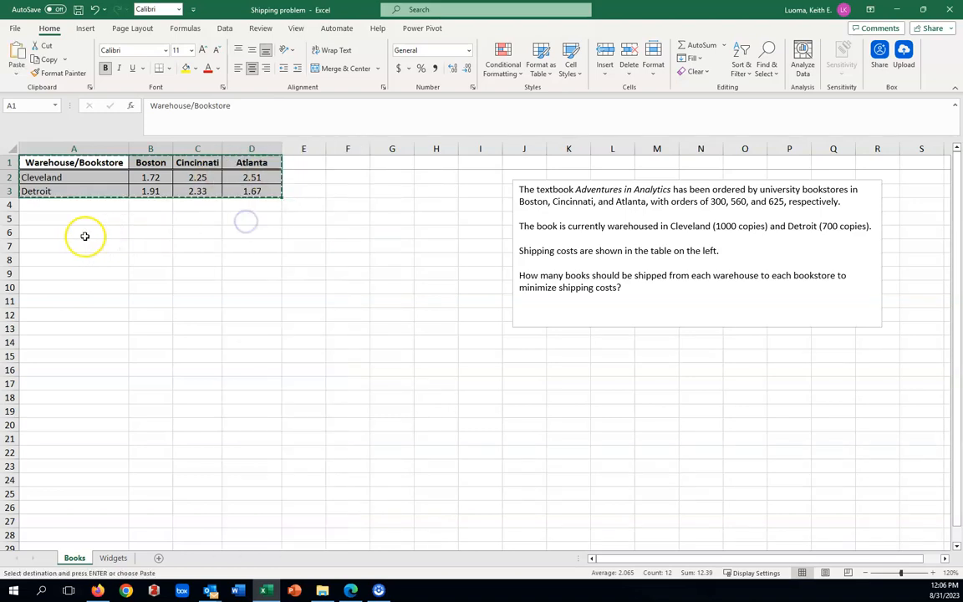
{"action": "left_click", "coordinate": [51, 234]}
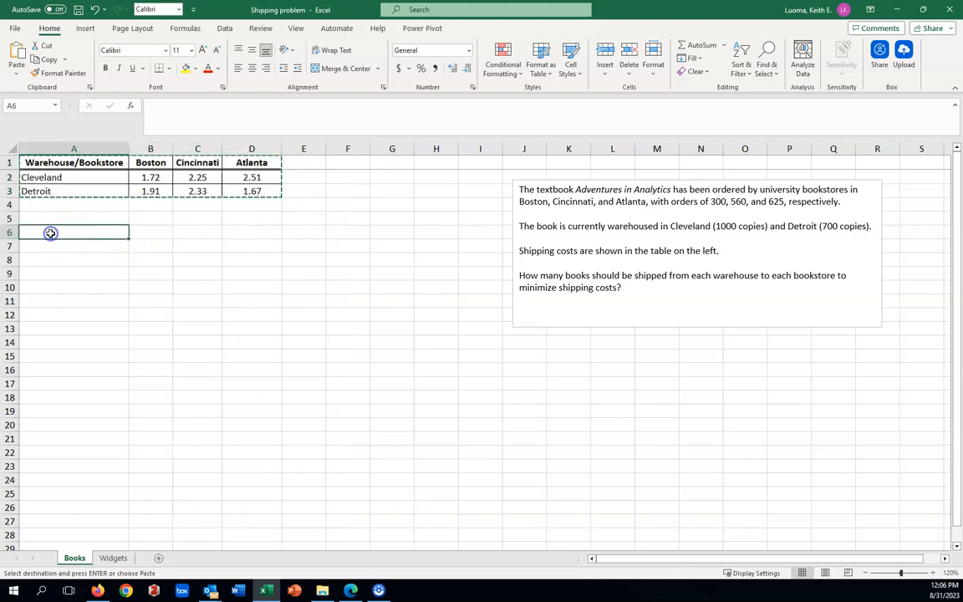
{"action": "right_click", "coordinate": [50, 233]}
{"action": "left_click", "coordinate": [77, 294]}
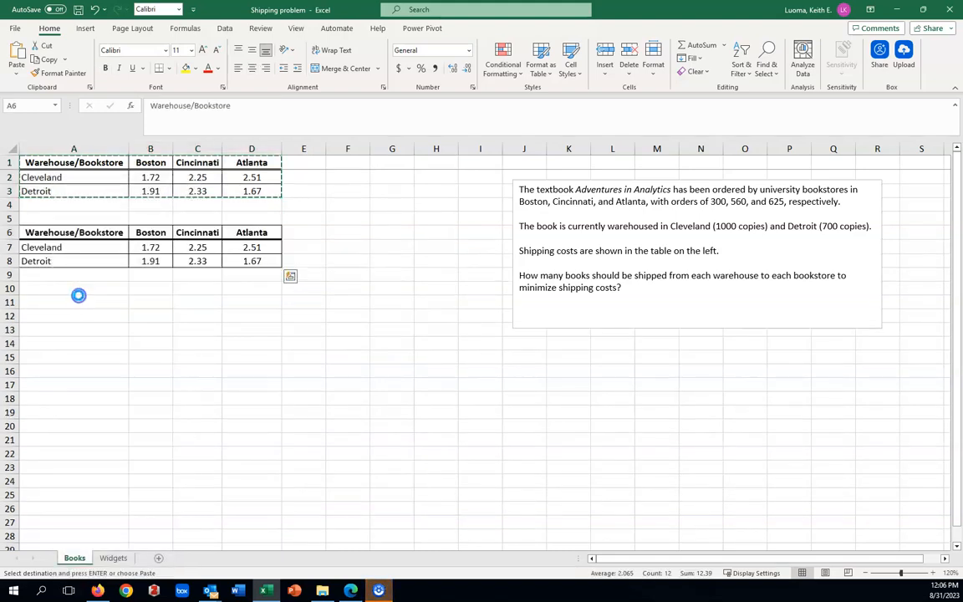
{"action": "left_click", "coordinate": [346, 355]}
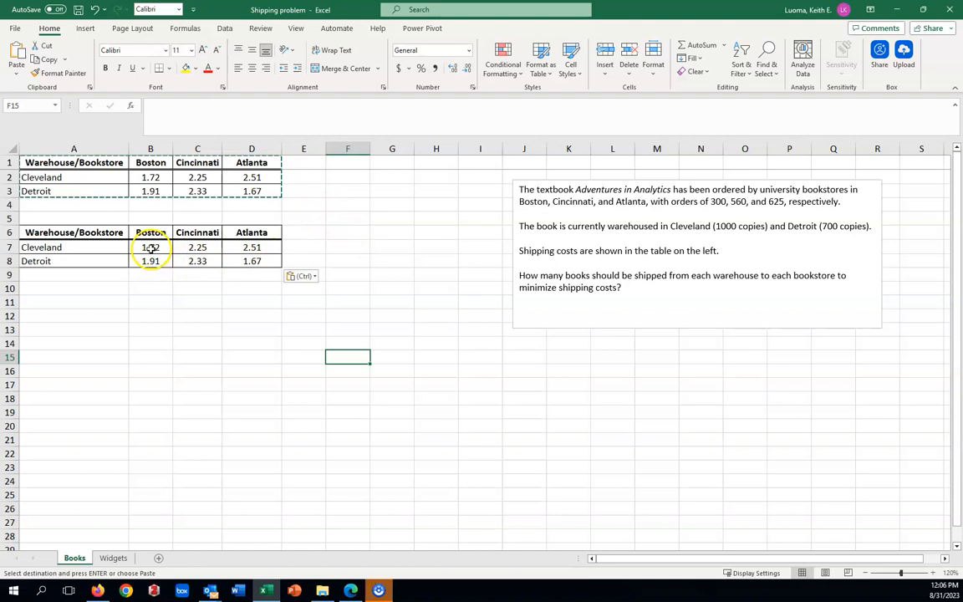
Step: Clear the copied costs from B7:D8 and fill those cells with yellow
{"action": "left_click_drag", "start_coordinate": [150, 248], "coordinate": [248, 259]}
{"action": "right_click", "coordinate": [231, 250]}
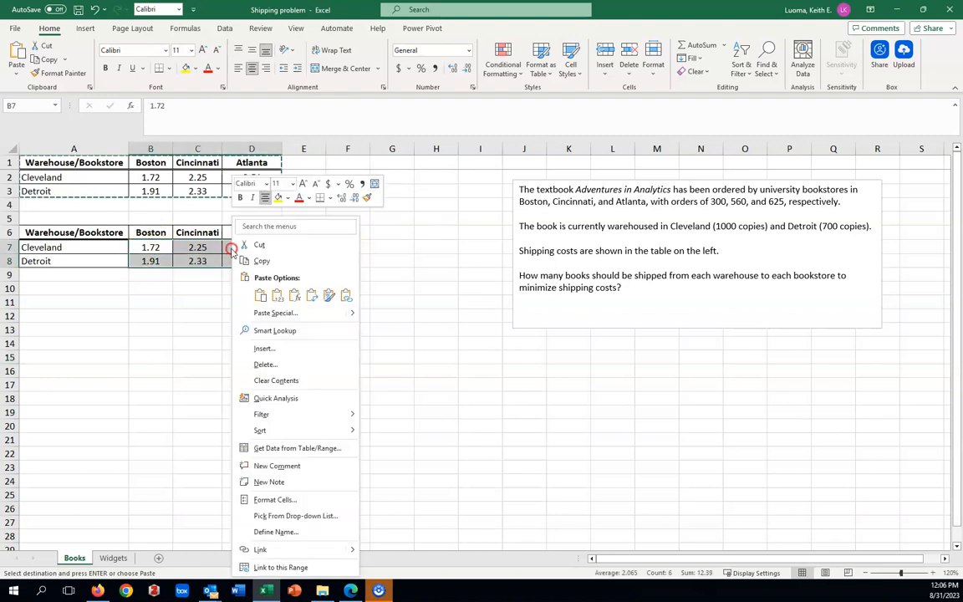
{"action": "left_click", "coordinate": [277, 380]}
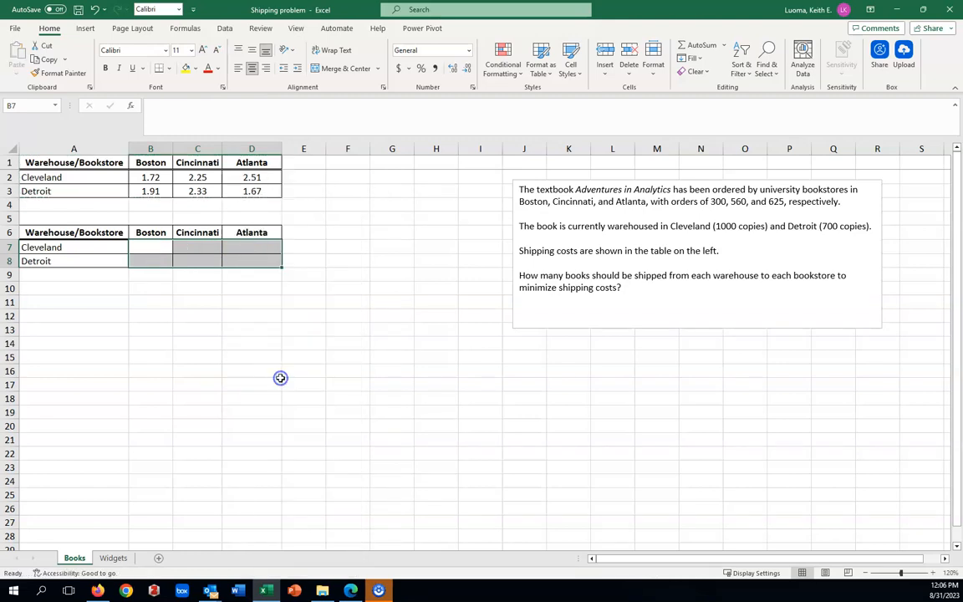
{"action": "left_click_drag", "start_coordinate": [150, 244], "coordinate": [251, 256]}
{"action": "left_click", "coordinate": [186, 67]}
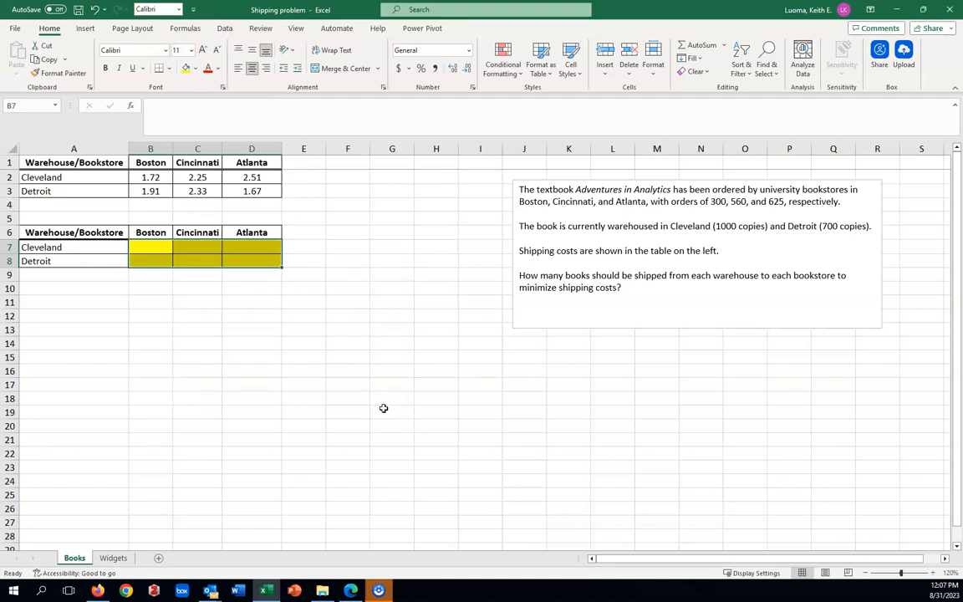
{"action": "left_click", "coordinate": [292, 383]}
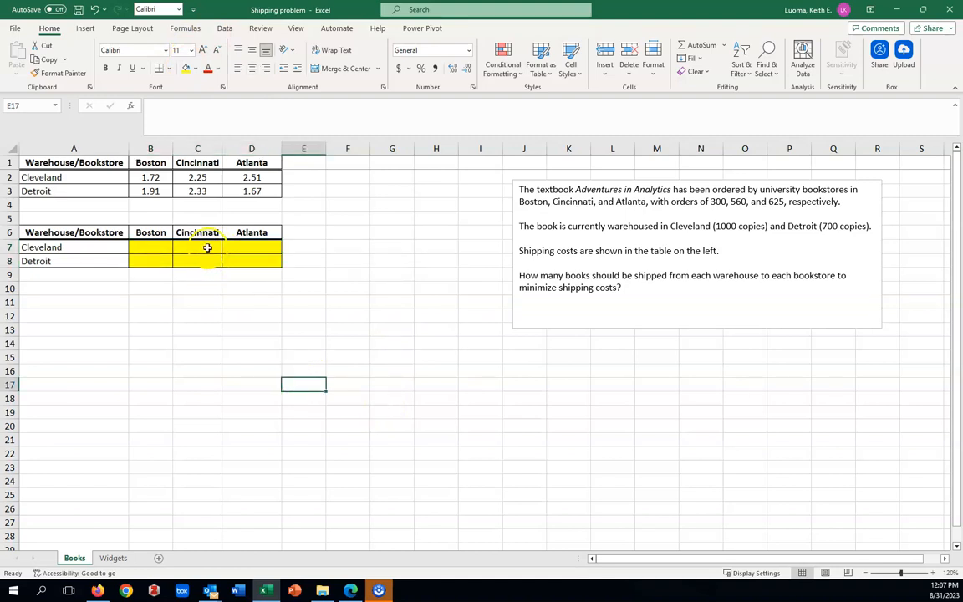
{"action": "left_click", "coordinate": [207, 247]}
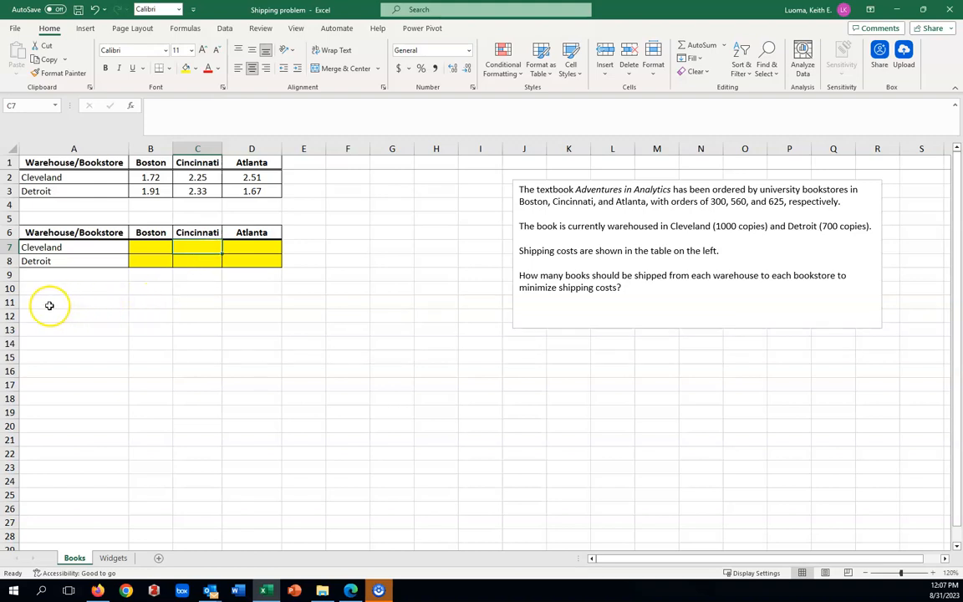
Step: Enter the label "shipping cost" in A11 and fill B11 with yellow
{"action": "left_click", "coordinate": [48, 305]}
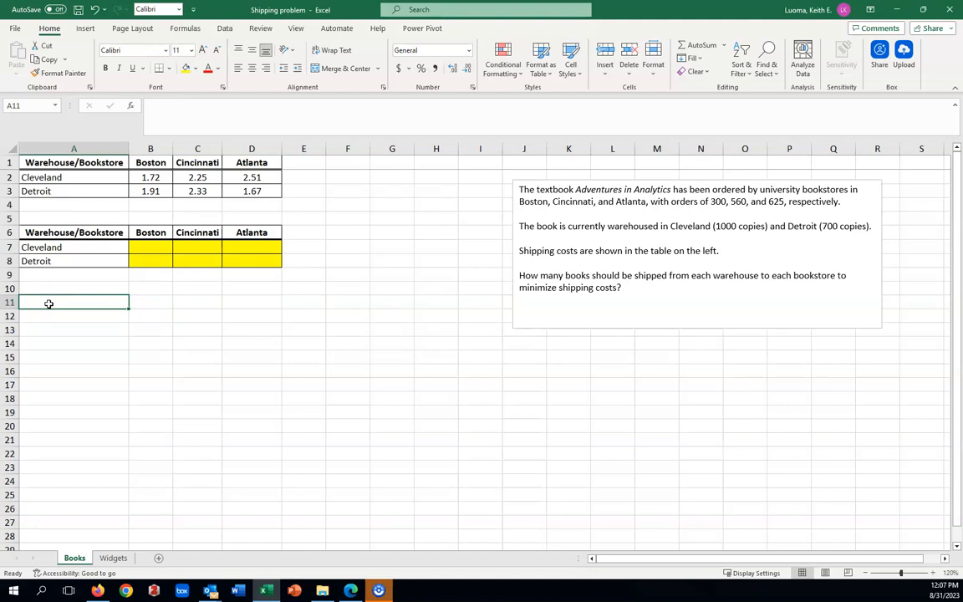
{"action": "type", "text": "sh"}
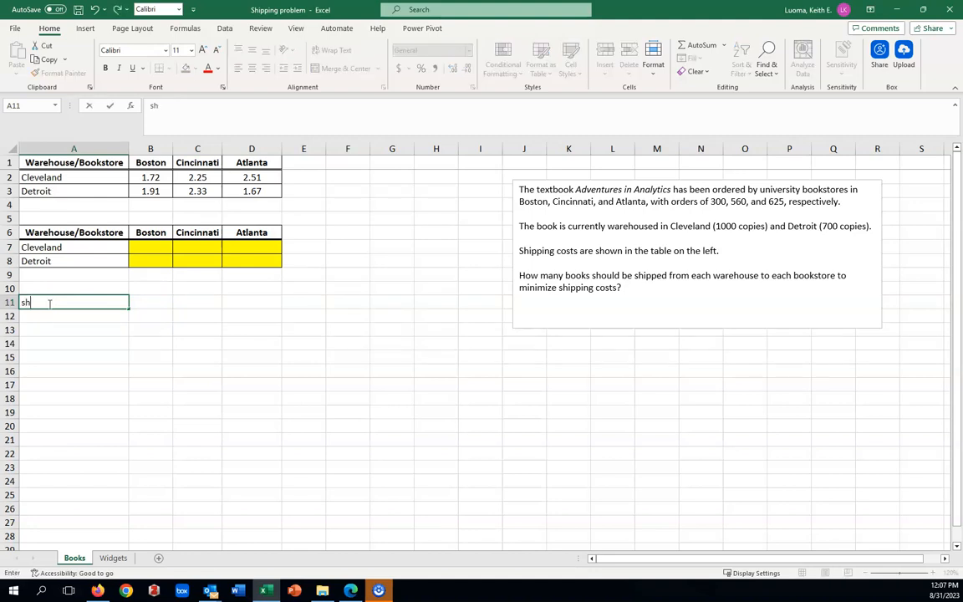
{"action": "type", "text": "ipping cost"}
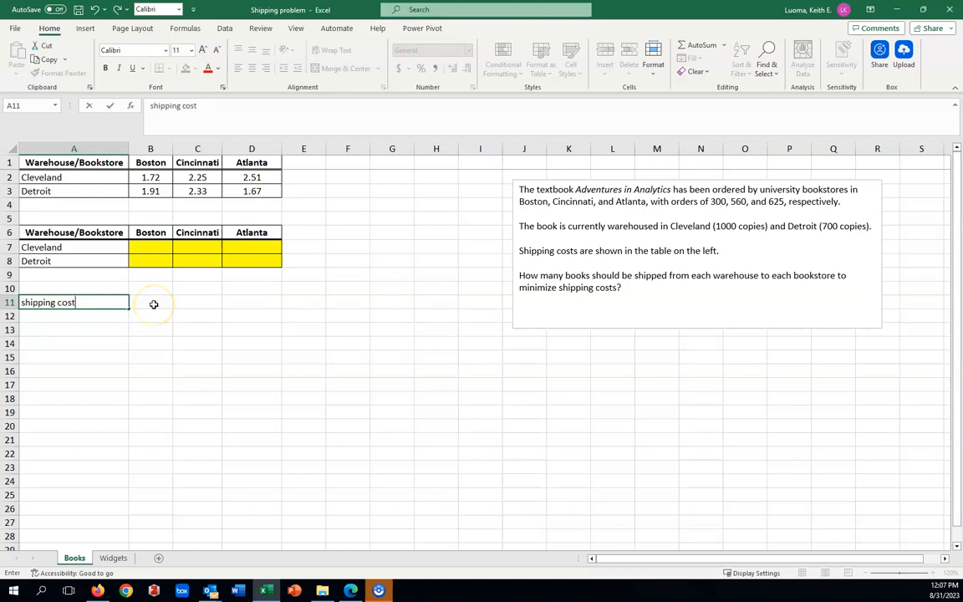
{"action": "left_click", "coordinate": [156, 305]}
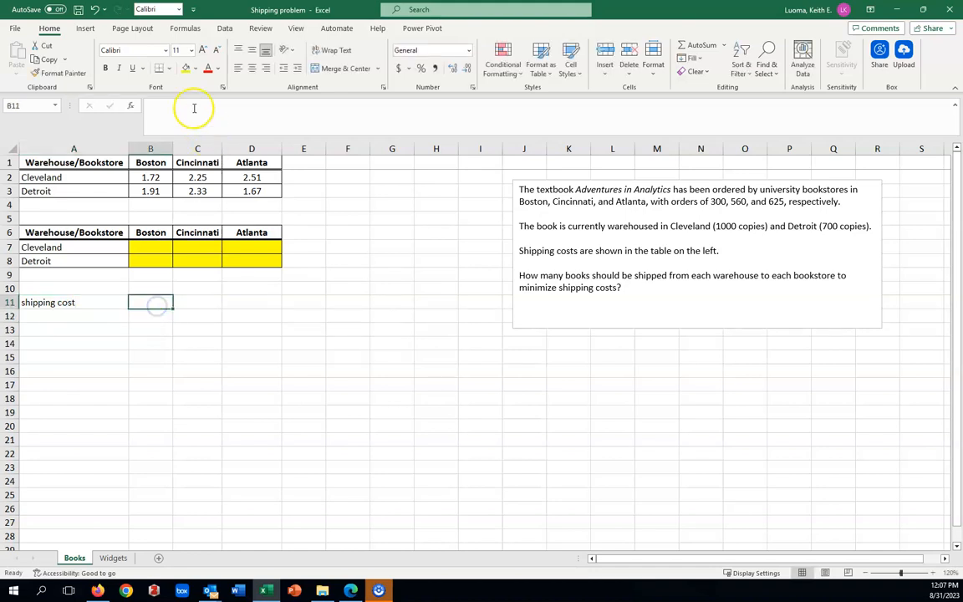
{"action": "left_click", "coordinate": [186, 68]}
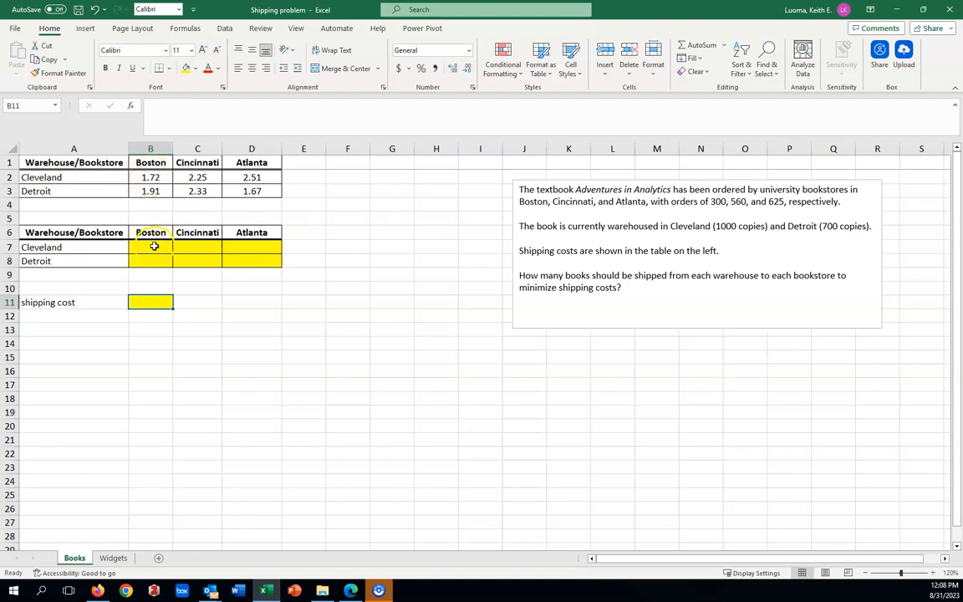
{"action": "left_click", "coordinate": [154, 247]}
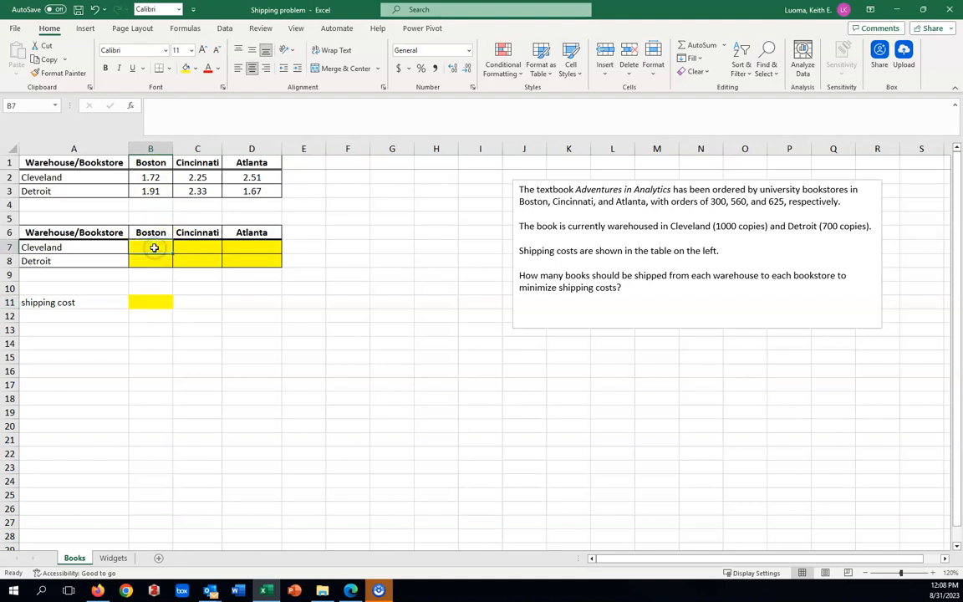
{"action": "type", "text": "100"}
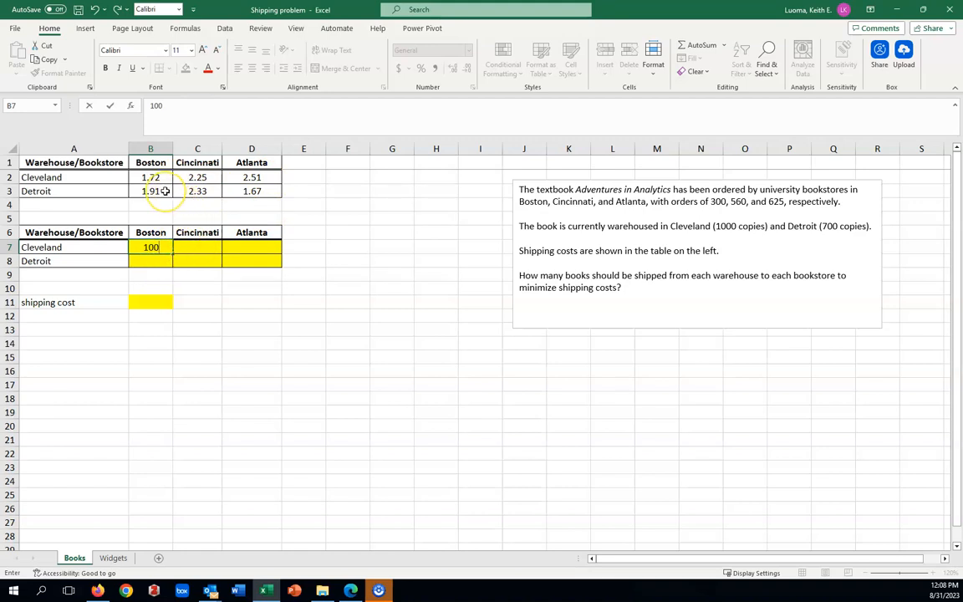
{"action": "left_click", "coordinate": [161, 247]}
{"action": "key", "text": "BackSpace"}
{"action": "key", "text": "BackSpace"}
{"action": "key", "text": "BackSpace"}
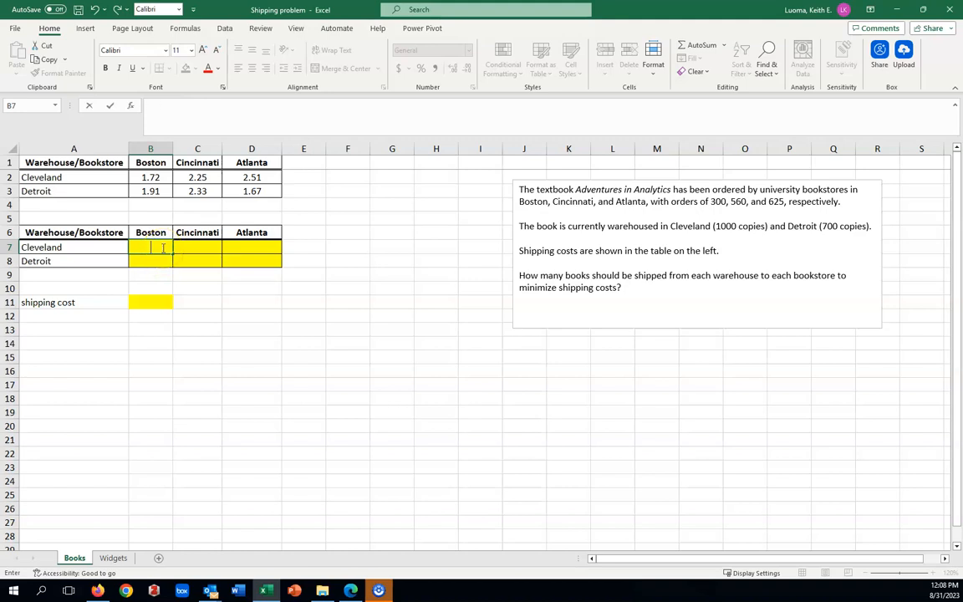
Step: Enter =SUMPRODUCT(B2:D3,B7:D8) in B11 to compute the total shipping cost
{"action": "left_click", "coordinate": [158, 296]}
{"action": "left_click", "coordinate": [159, 303]}
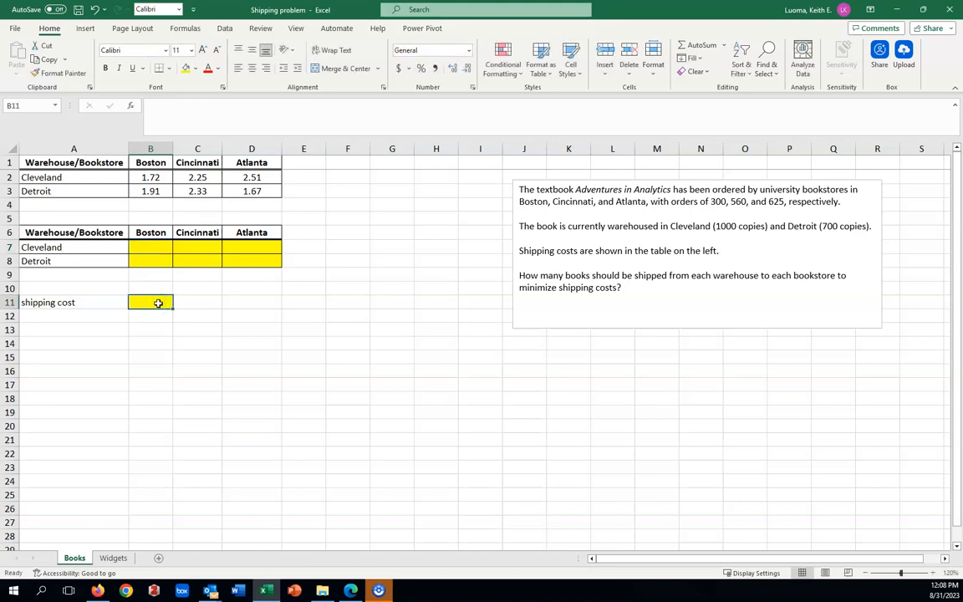
{"action": "type", "text": "=sum"}
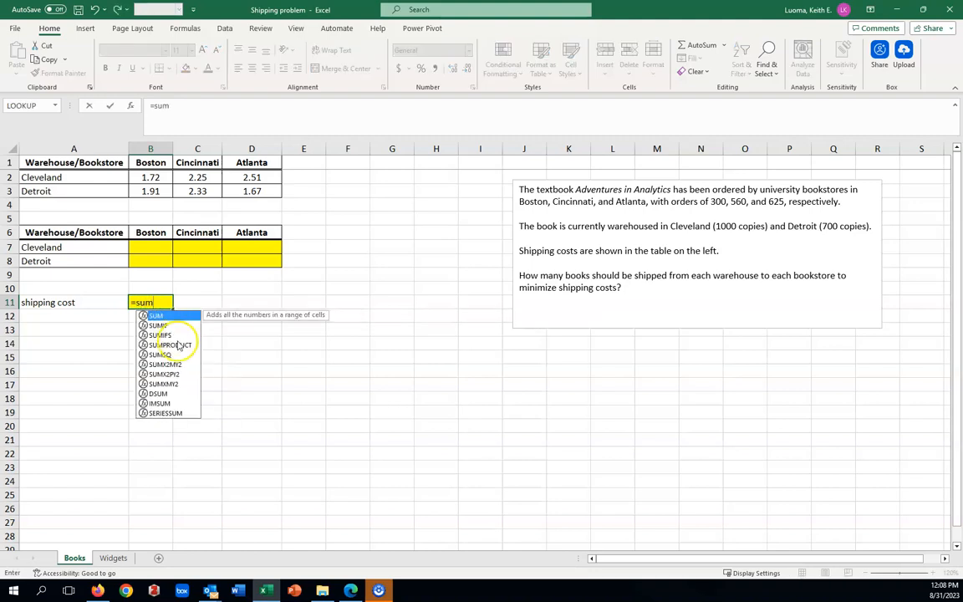
{"action": "left_click", "coordinate": [177, 345]}
{"action": "double_click", "coordinate": [176, 345]}
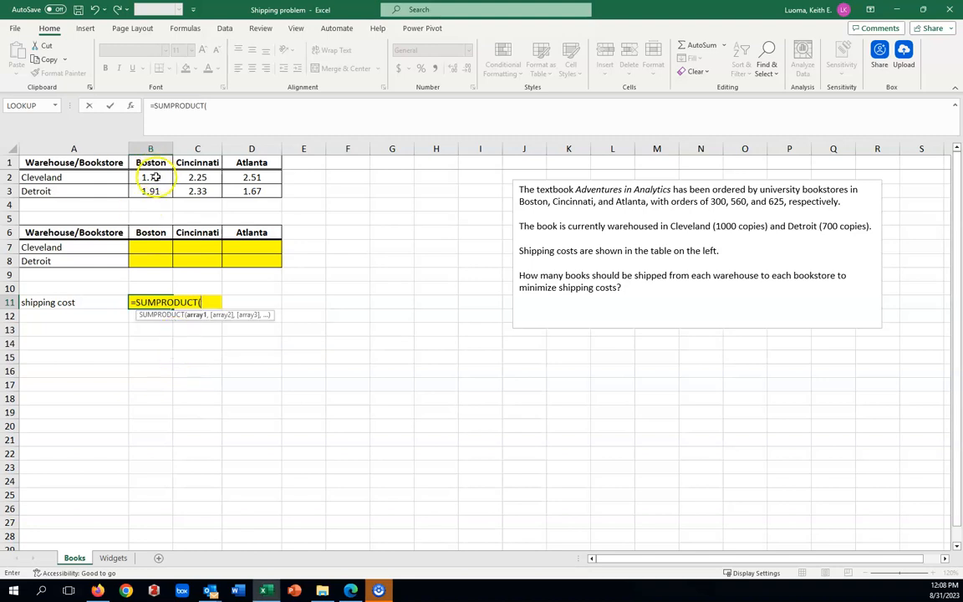
{"action": "left_click_drag", "start_coordinate": [149, 178], "coordinate": [241, 191]}
{"action": "type", "text": ","}
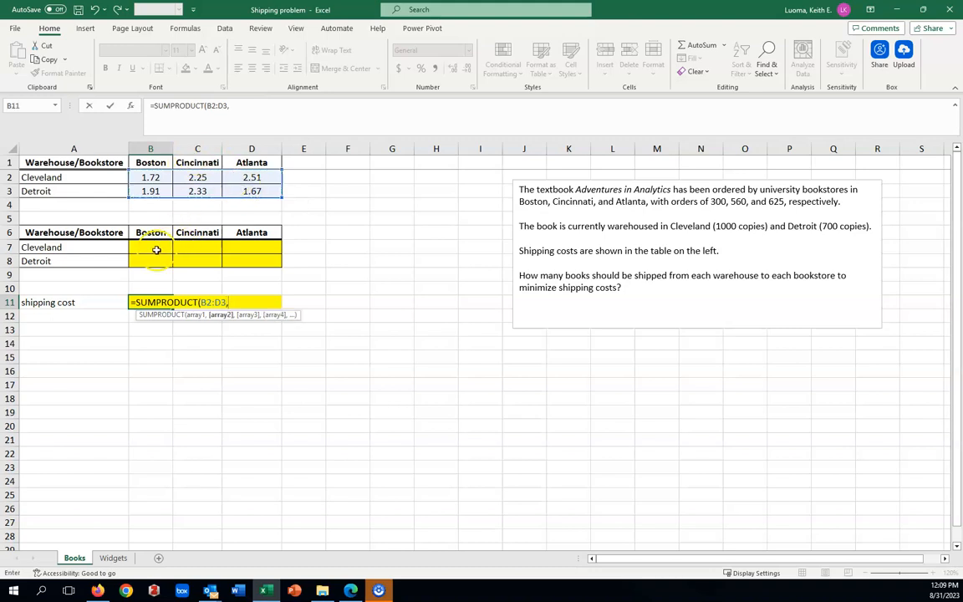
{"action": "left_click_drag", "start_coordinate": [143, 250], "coordinate": [251, 263]}
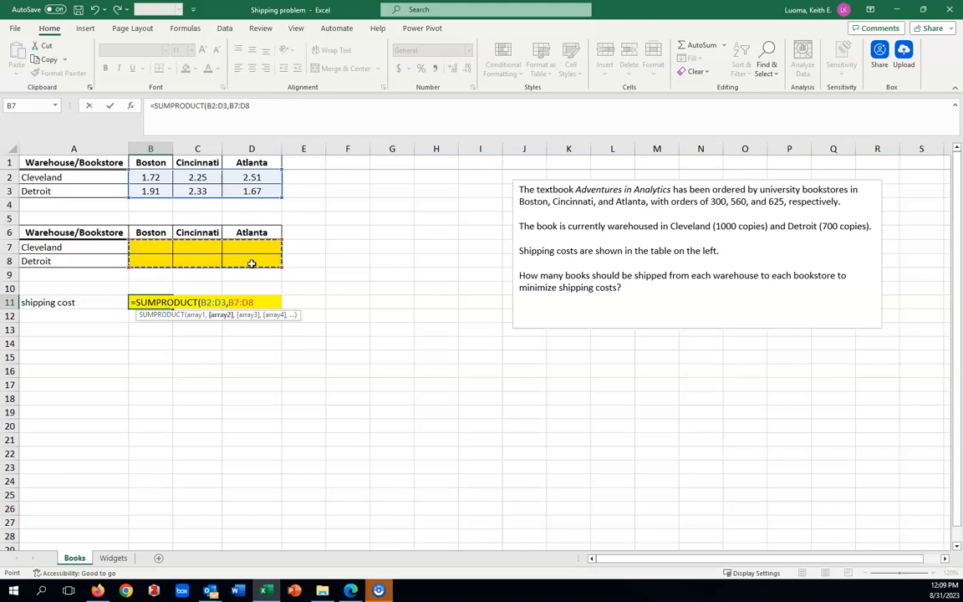
{"action": "type", "text": ")"}
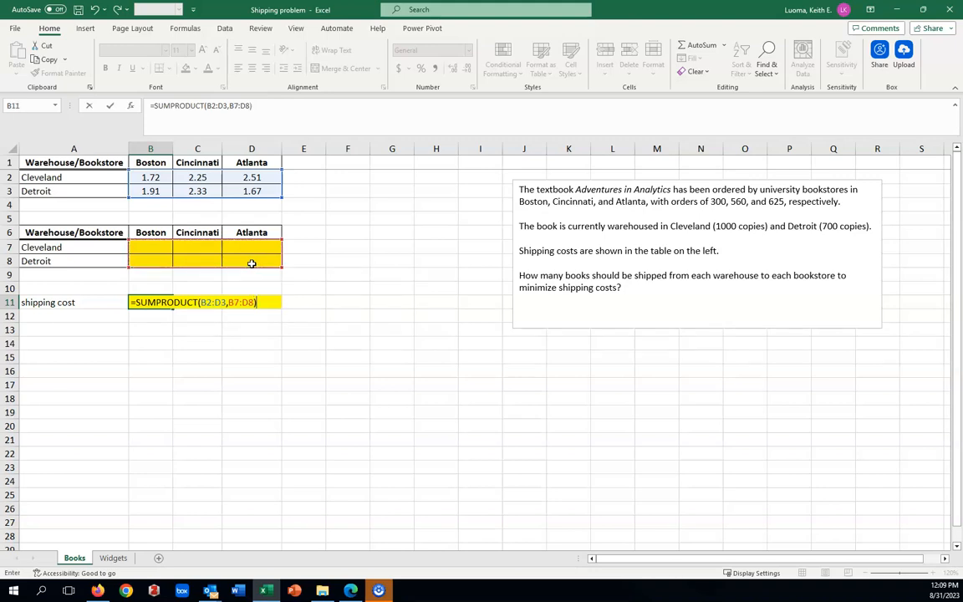
{"action": "key", "text": "Return"}
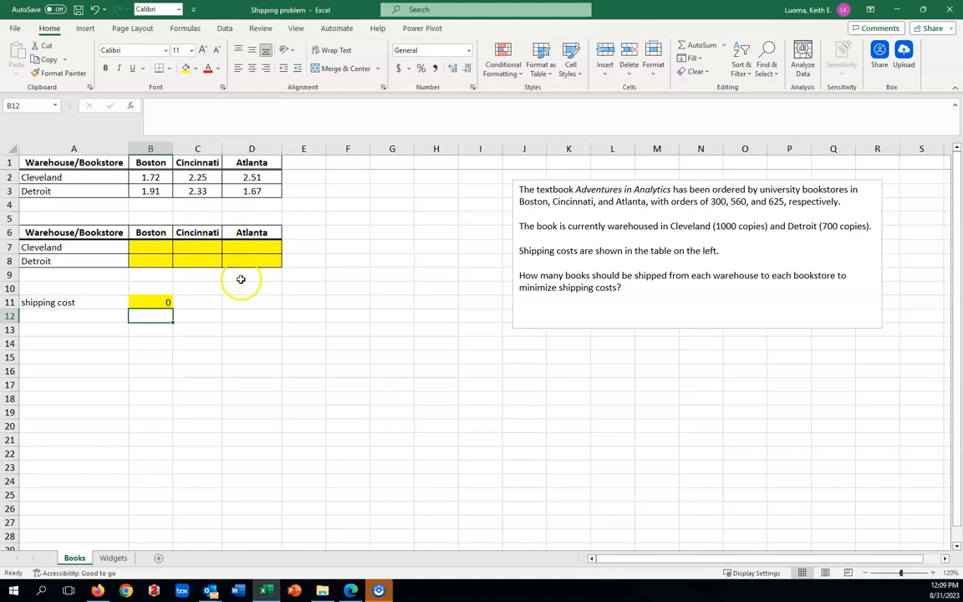
Step: Test the shipping cost formula with a trial quantity of 100 in C8, and clear that cell again
{"action": "left_click", "coordinate": [198, 261]}
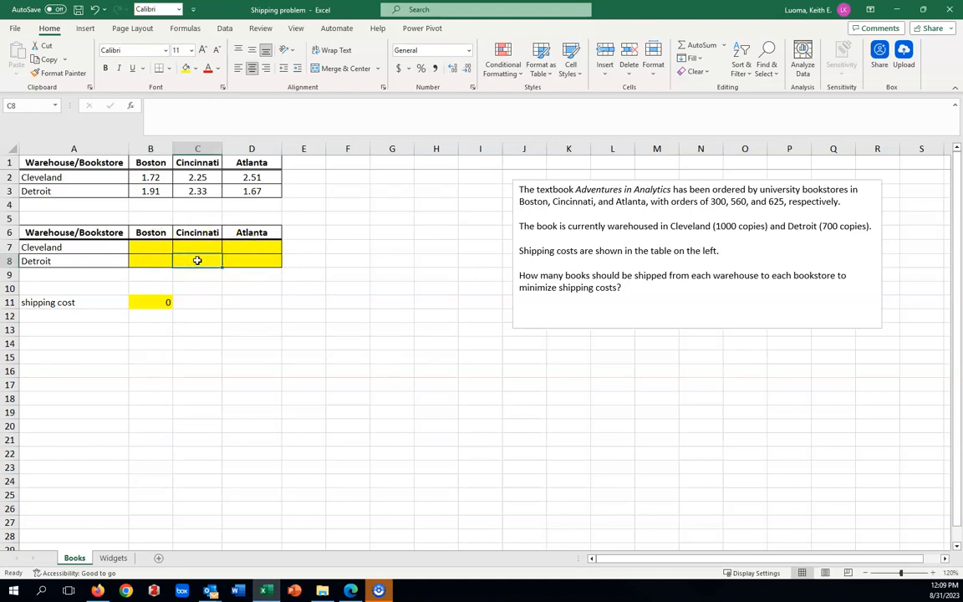
{"action": "type", "text": "100"}
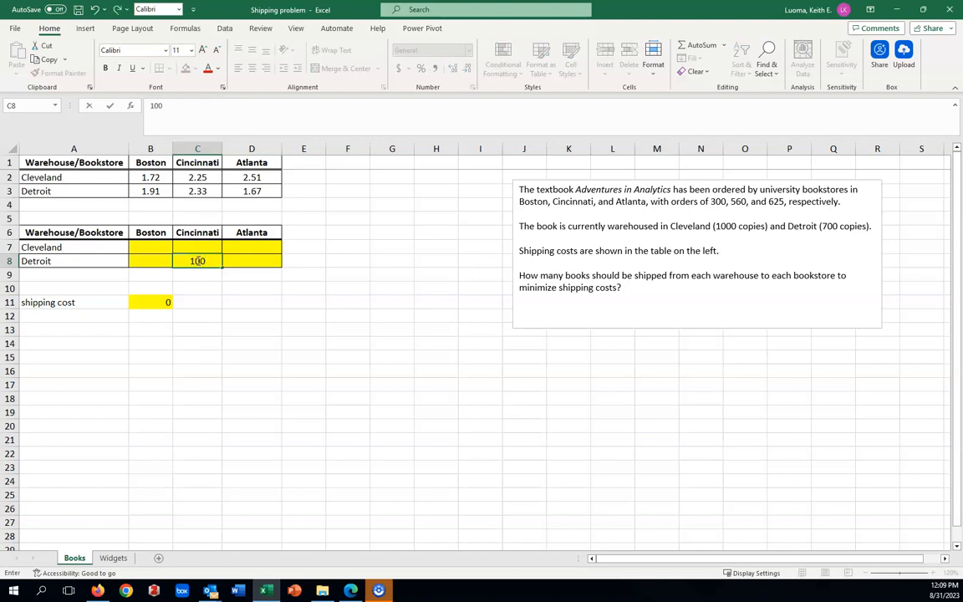
{"action": "key", "text": "Return"}
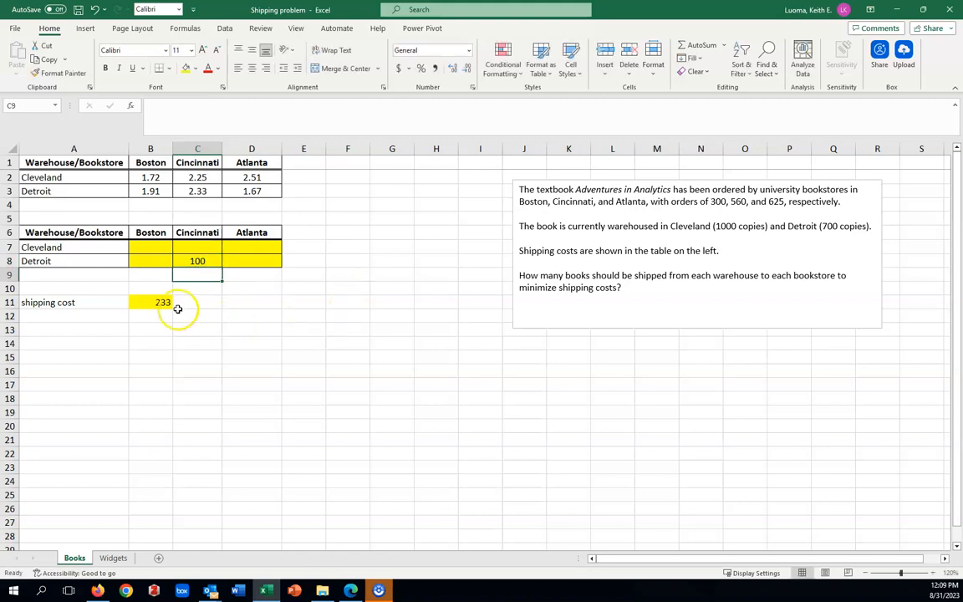
{"action": "left_click", "coordinate": [198, 260]}
{"action": "type", "text": "100"}
{"action": "key", "text": "BackSpace"}
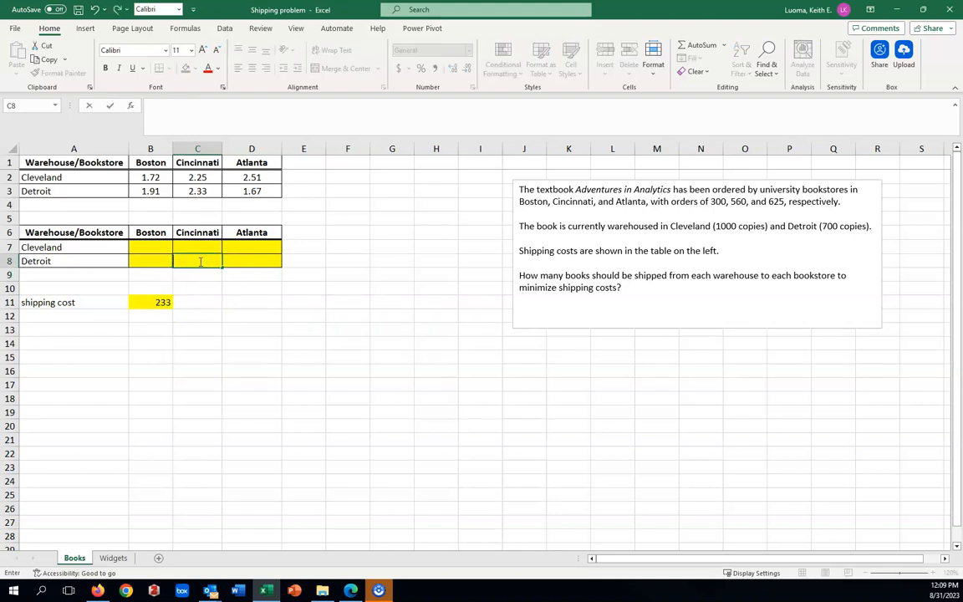
{"action": "left_click", "coordinate": [247, 279]}
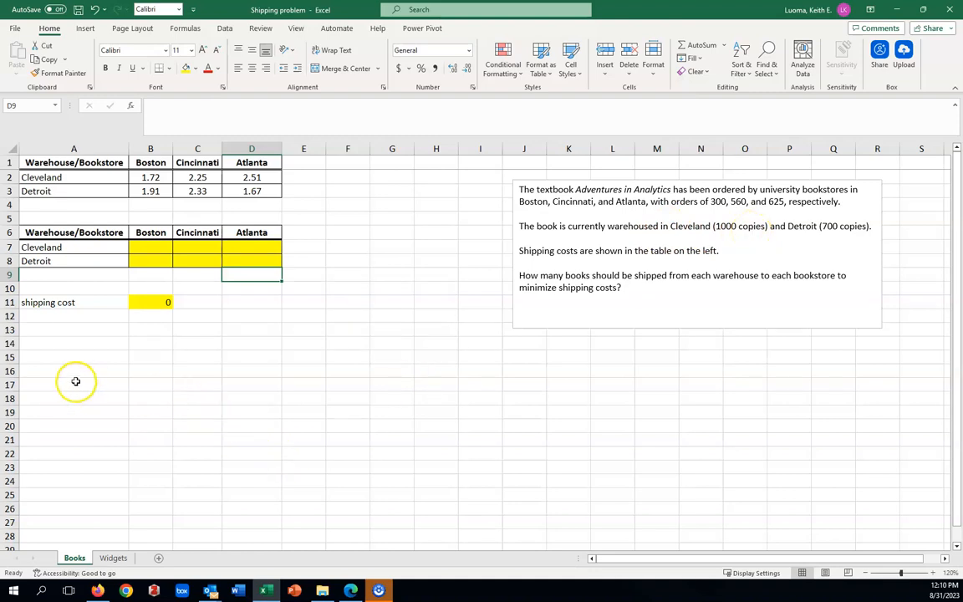
Step: Enter the constraint table headers LHS, type and RHS in B13, C13 and D13
{"action": "left_click", "coordinate": [152, 331]}
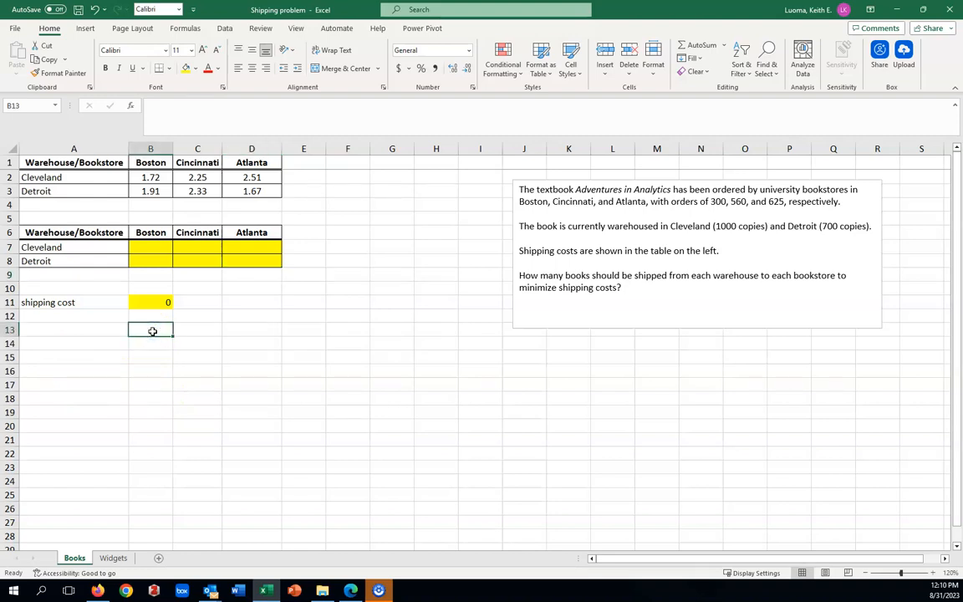
{"action": "type", "text": "LHS"}
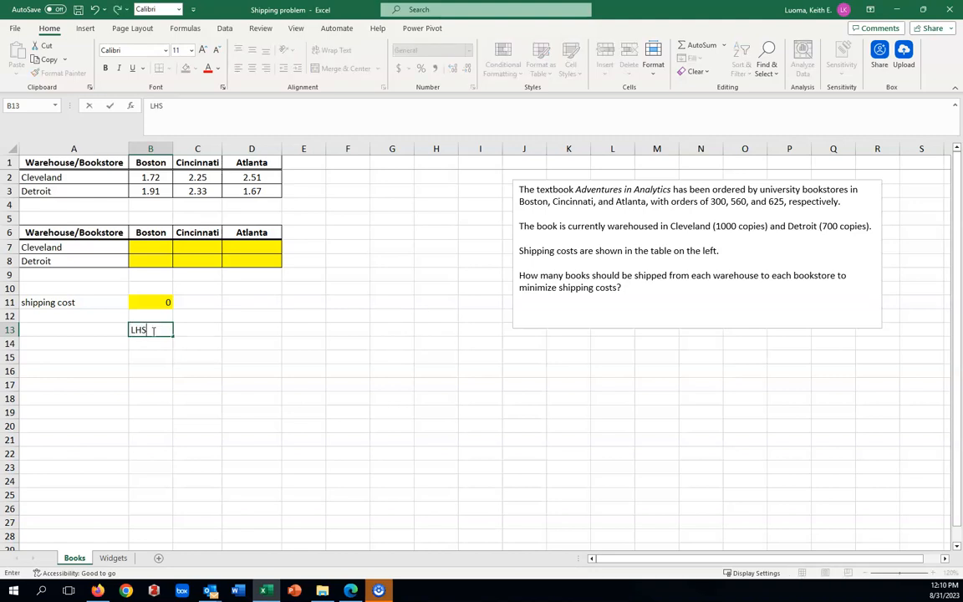
{"action": "key", "text": "Tab"}
{"action": "type", "text": "type"}
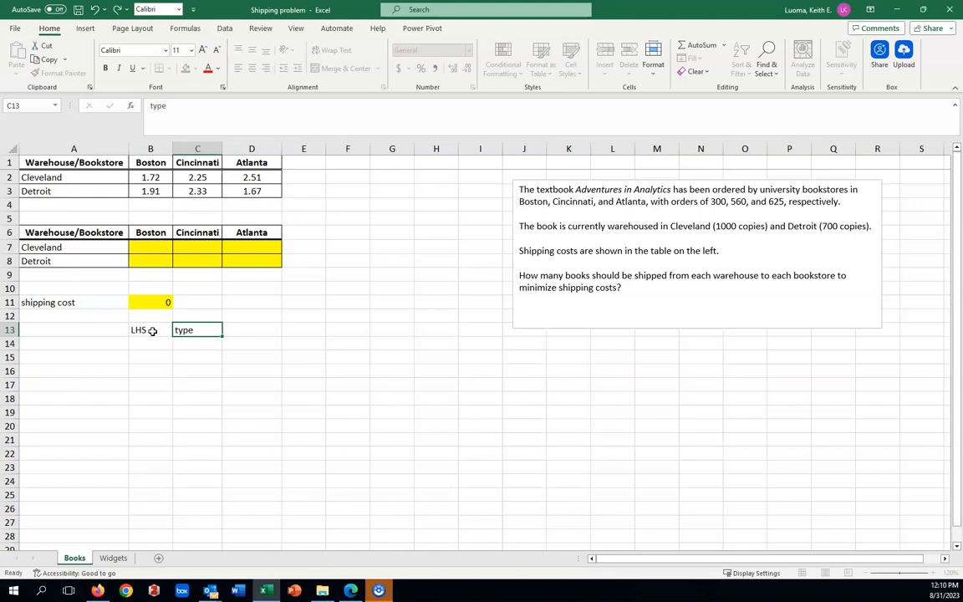
{"action": "key", "text": "Tab"}
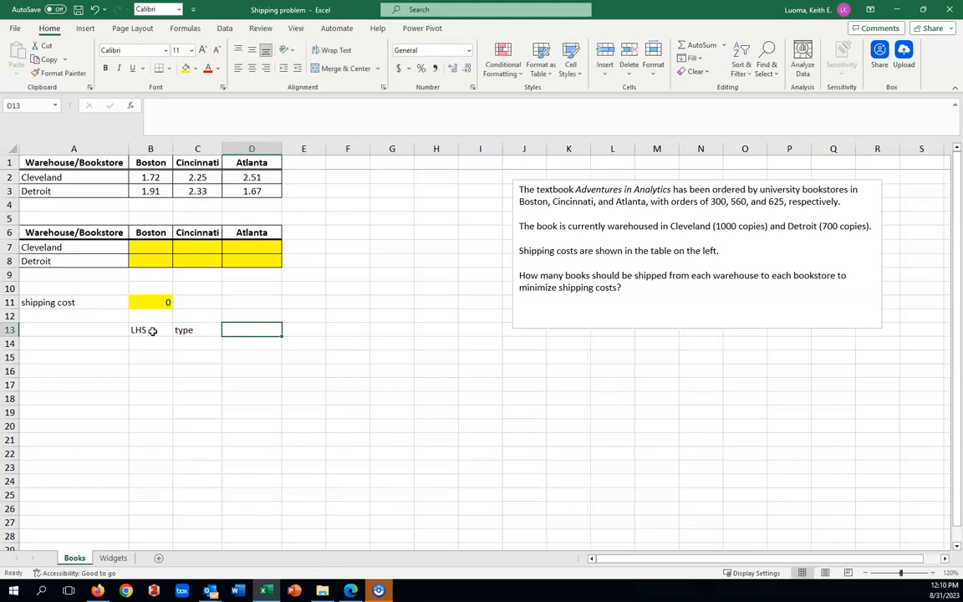
{"action": "type", "text": "RHS"}
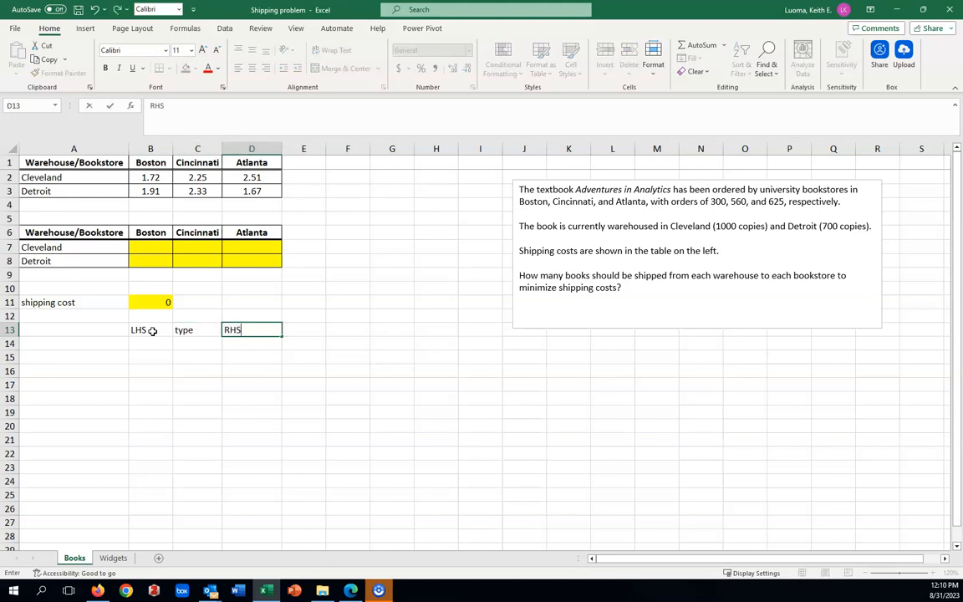
{"action": "left_click", "coordinate": [194, 383]}
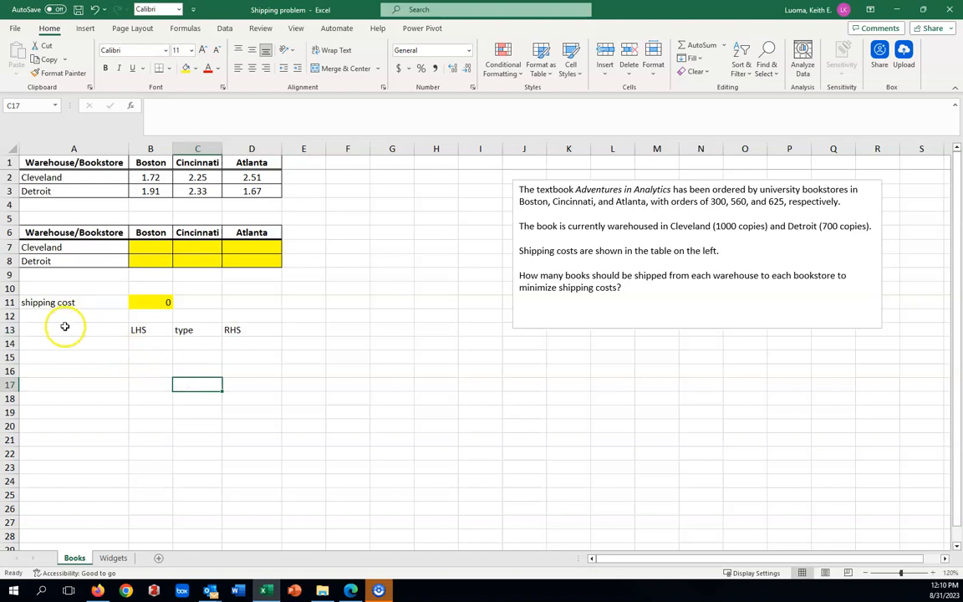
Step: Centre the contents of cells A10:G23 horizontally
{"action": "left_click_drag", "start_coordinate": [41, 287], "coordinate": [375, 473]}
{"action": "left_click", "coordinate": [252, 67]}
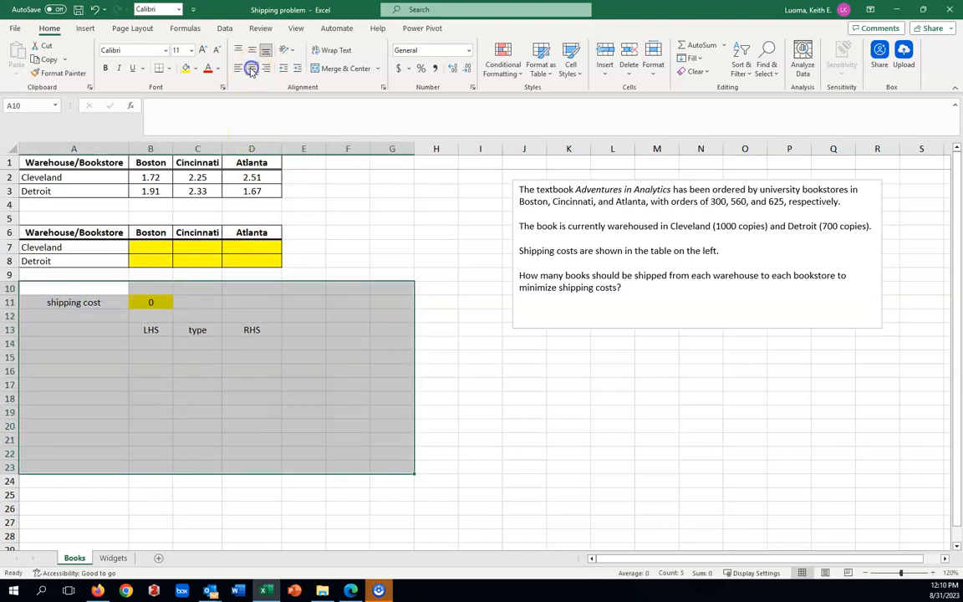
{"action": "left_click", "coordinate": [507, 436]}
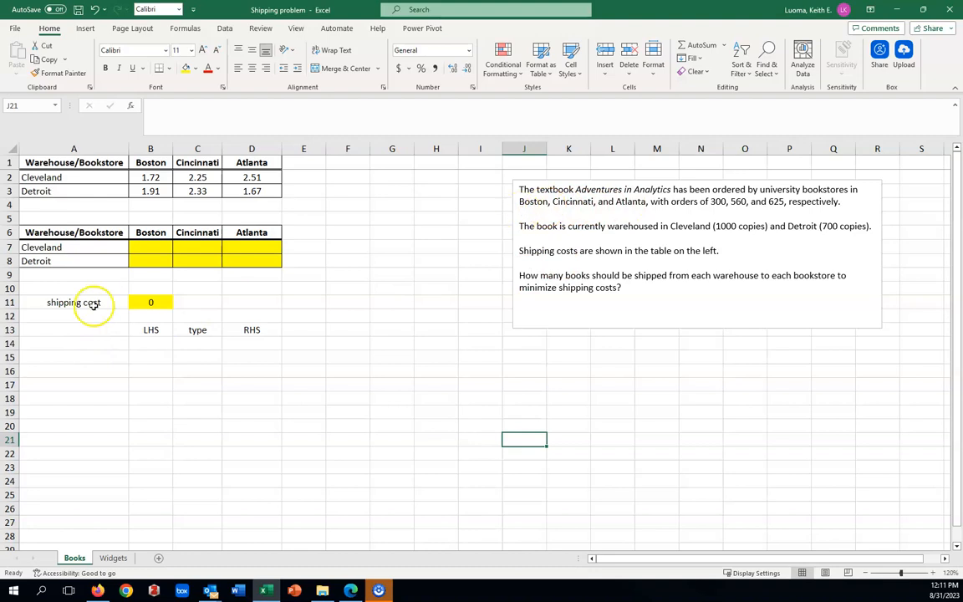
Step: Add the constraint label "Boston order" in A14, with type "equals" in C14 and a right-hand side of 300 in D14
{"action": "left_click", "coordinate": [64, 345]}
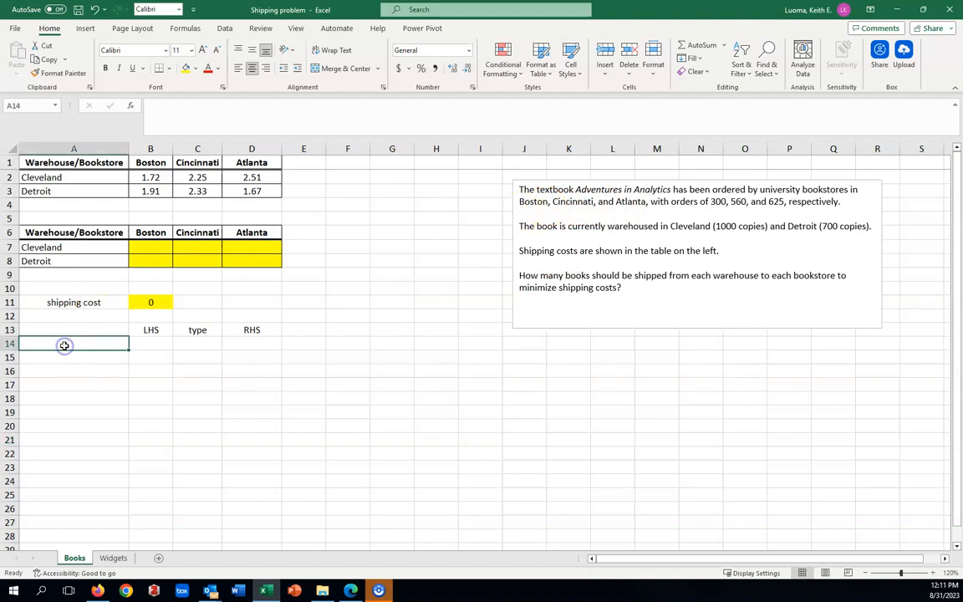
{"action": "type", "text": "Bost"}
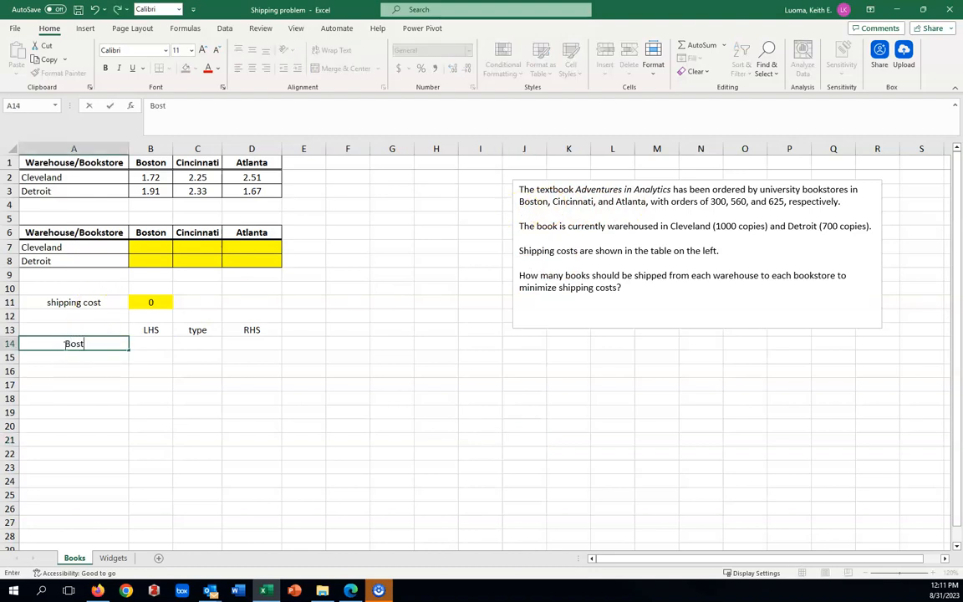
{"action": "type", "text": "on order"}
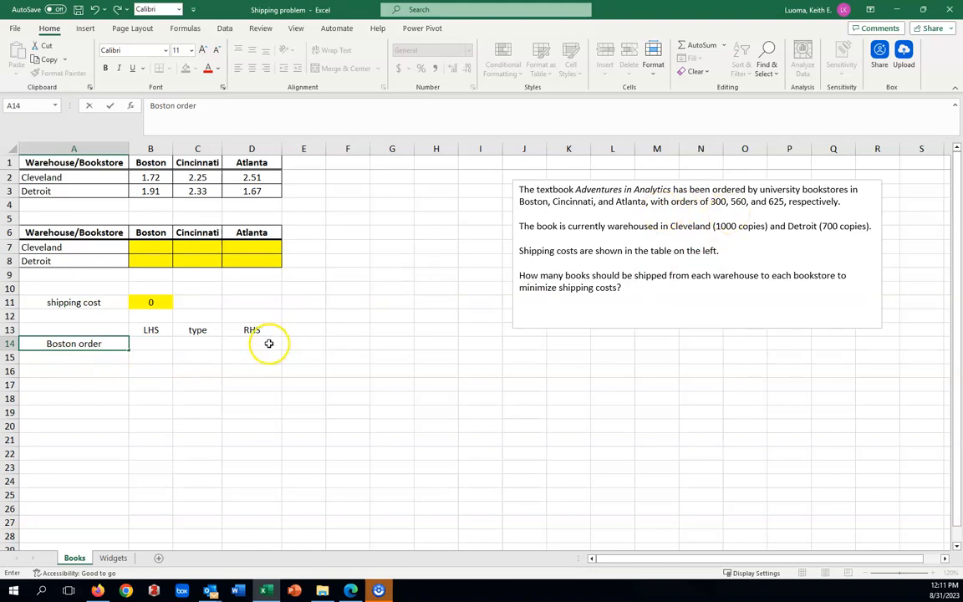
{"action": "left_click", "coordinate": [266, 343]}
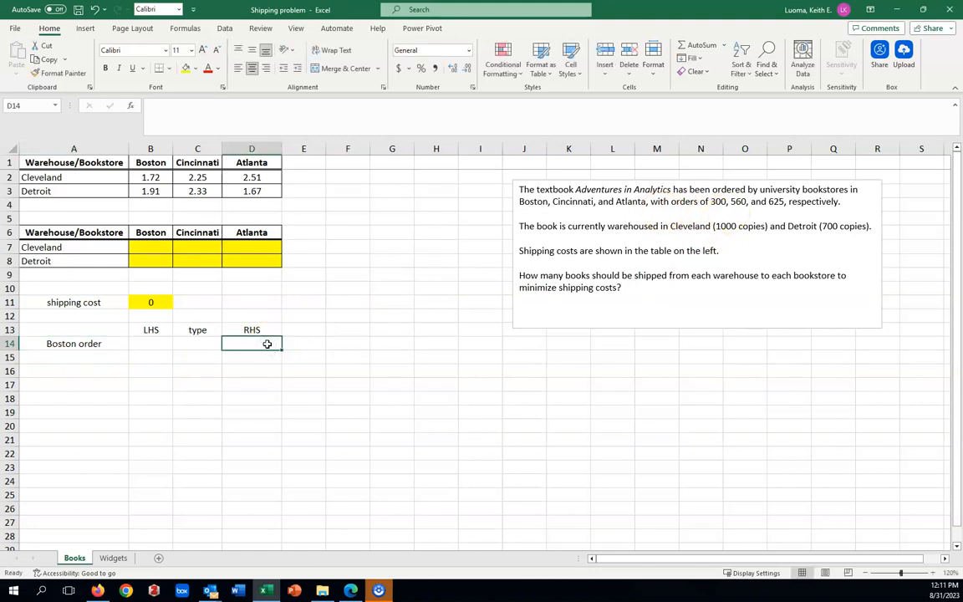
{"action": "type", "text": "300"}
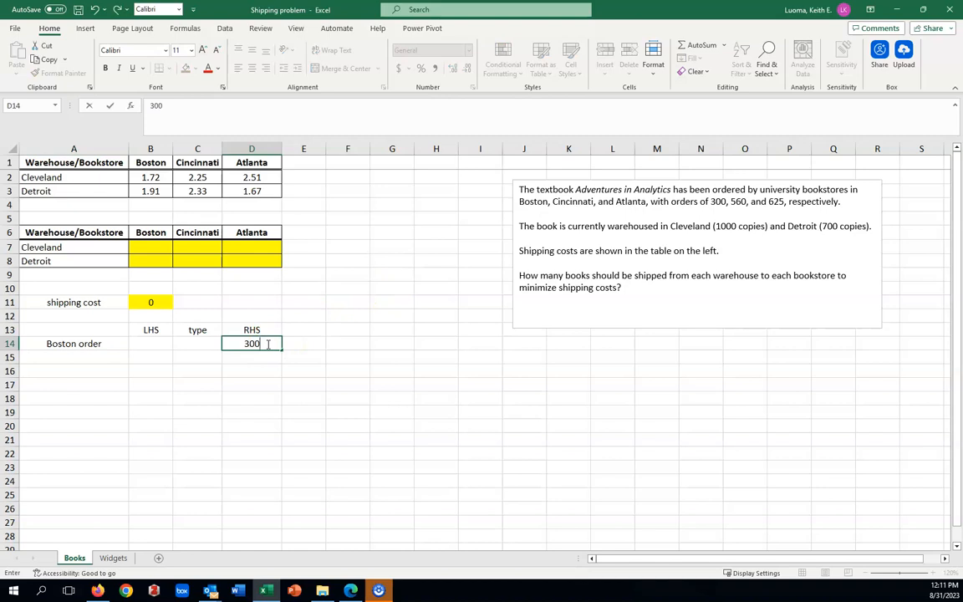
{"action": "left_click", "coordinate": [201, 344]}
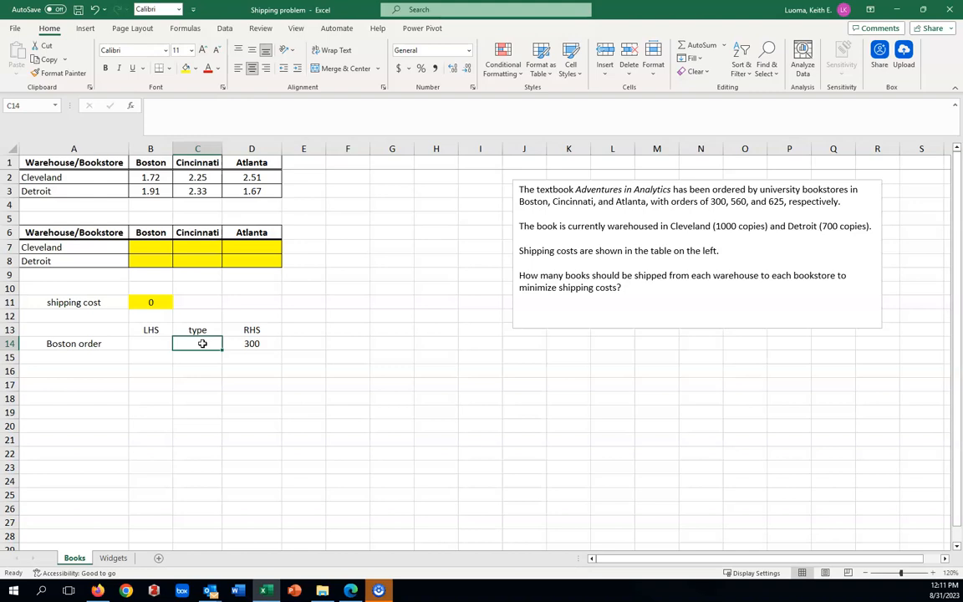
{"action": "type", "text": "equal"}
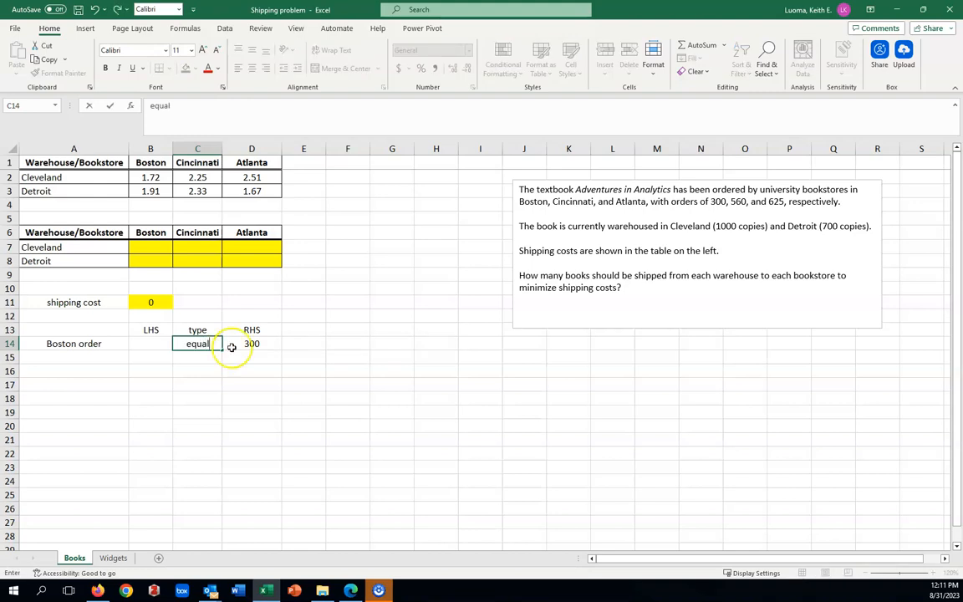
{"action": "type", "text": "s"}
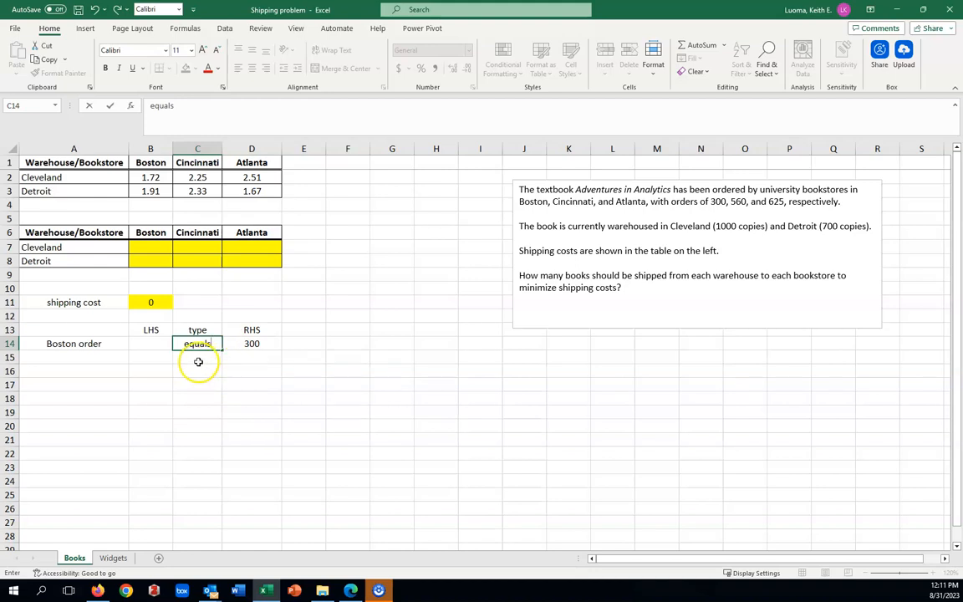
Step: Enter =SUM(B7:B8) in B14 to total the books shipped to Boston
{"action": "left_click", "coordinate": [153, 344]}
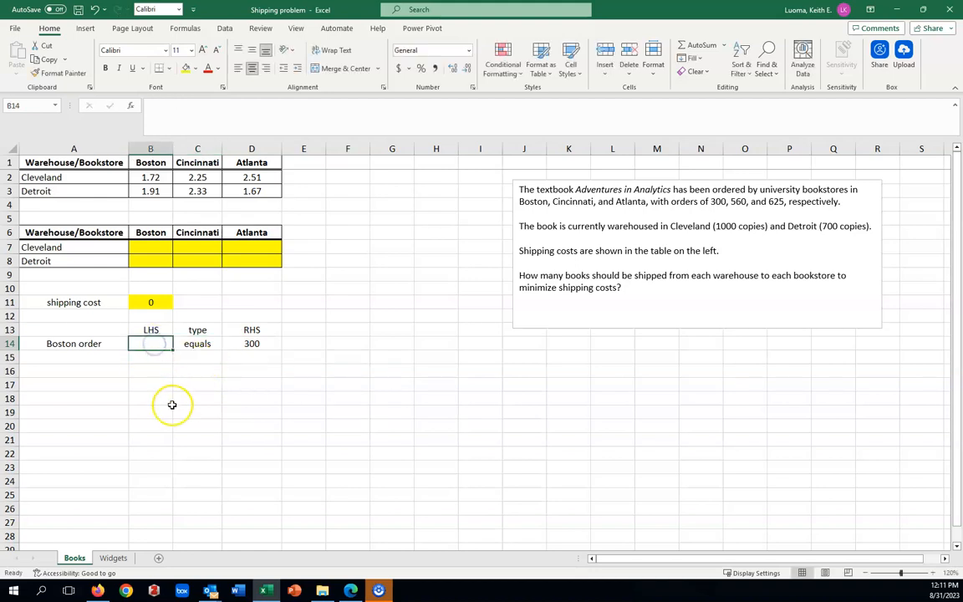
{"action": "type", "text": "="}
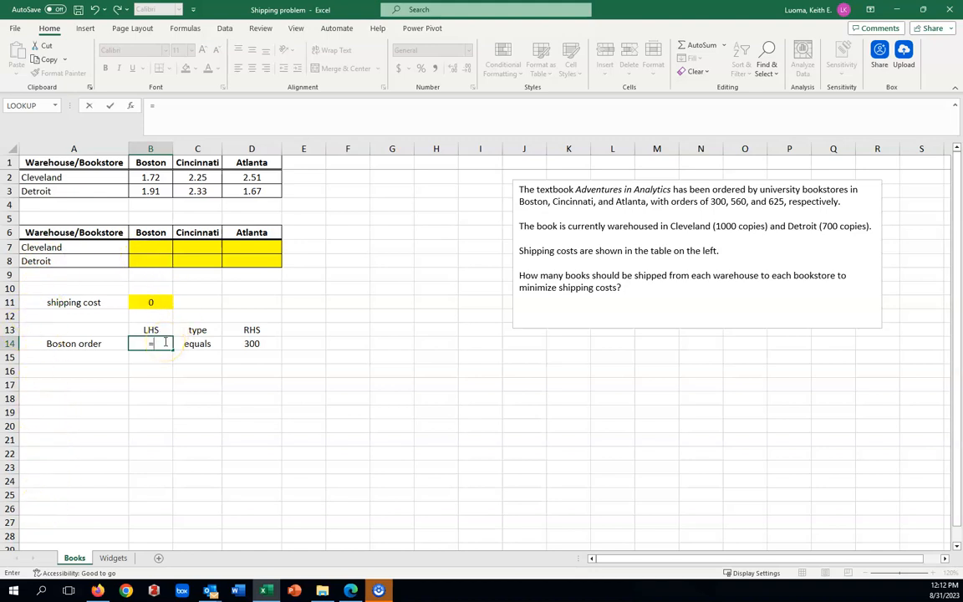
{"action": "type", "text": "sum"}
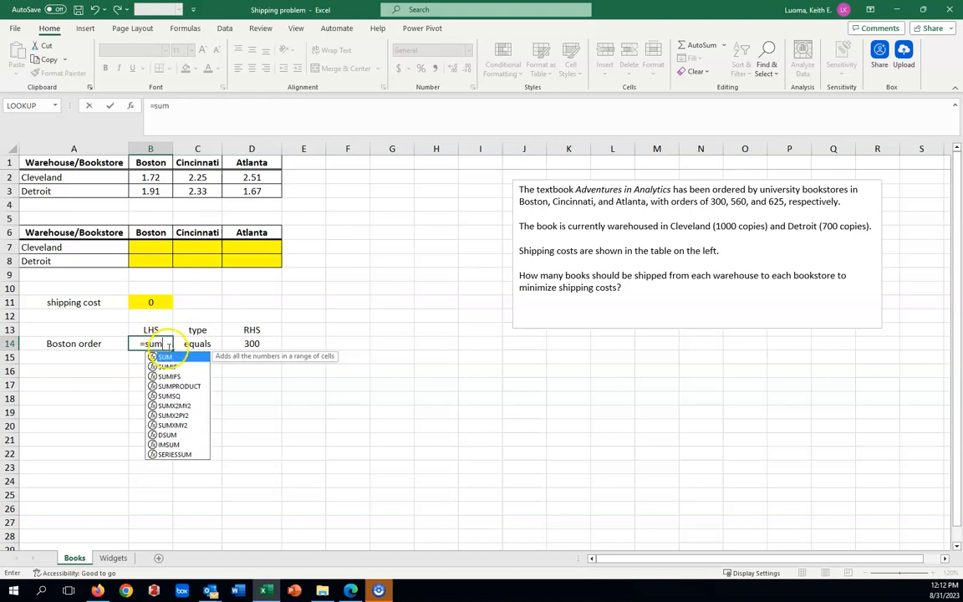
{"action": "double_click", "coordinate": [170, 357]}
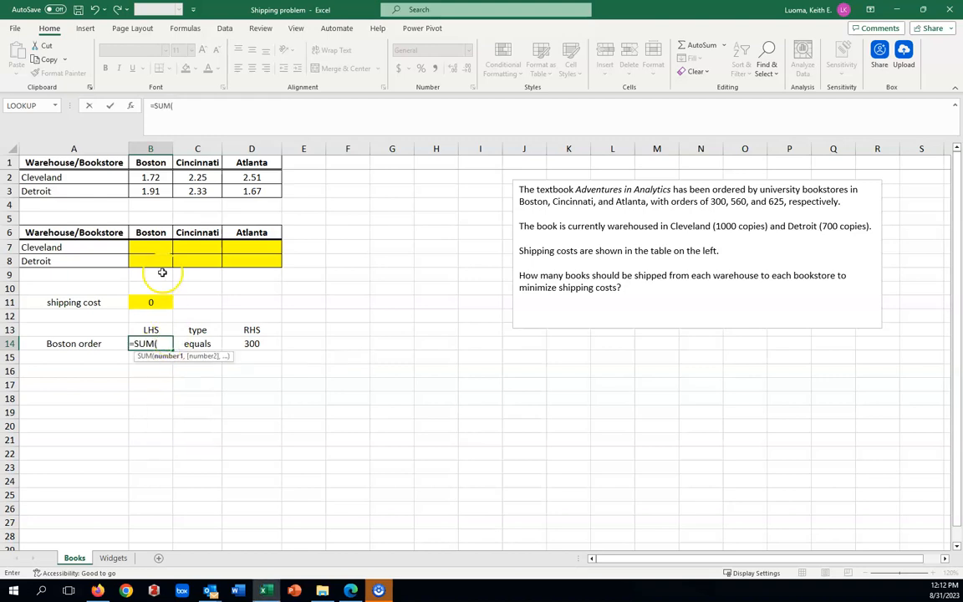
{"action": "left_click_drag", "start_coordinate": [159, 248], "coordinate": [159, 260]}
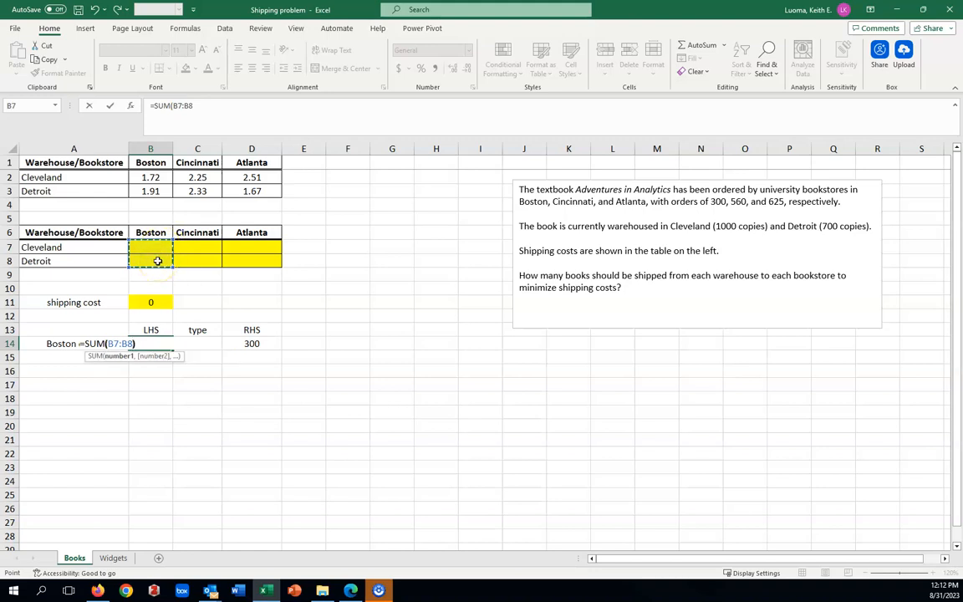
{"action": "type", "text": ")"}
{"action": "key", "text": "Return"}
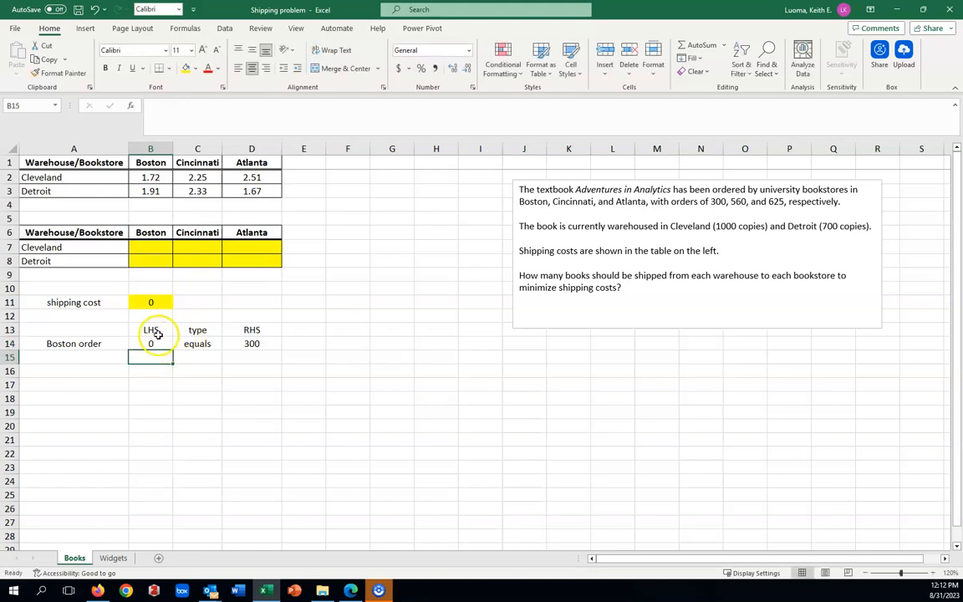
Step: Test the Boston total with trial quantities of 200 in B7 and 100 in B8, and clear both cells again
{"action": "left_click", "coordinate": [153, 246]}
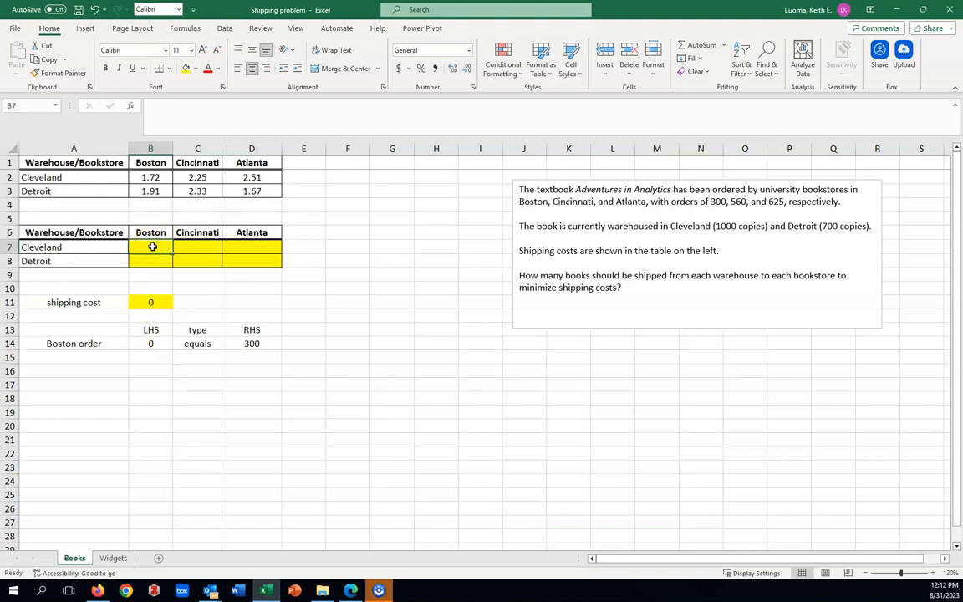
{"action": "type", "text": "200"}
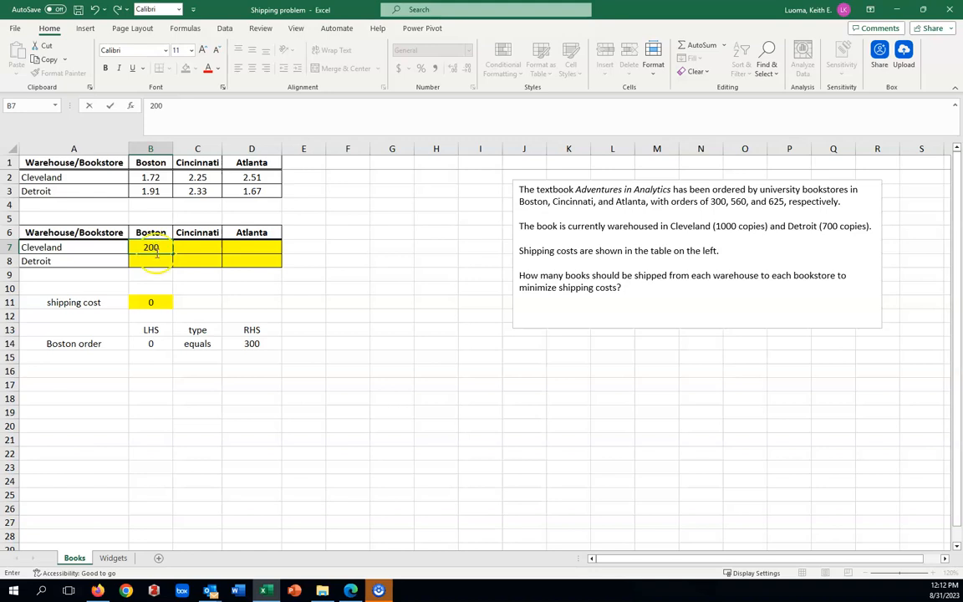
{"action": "left_click", "coordinate": [158, 260]}
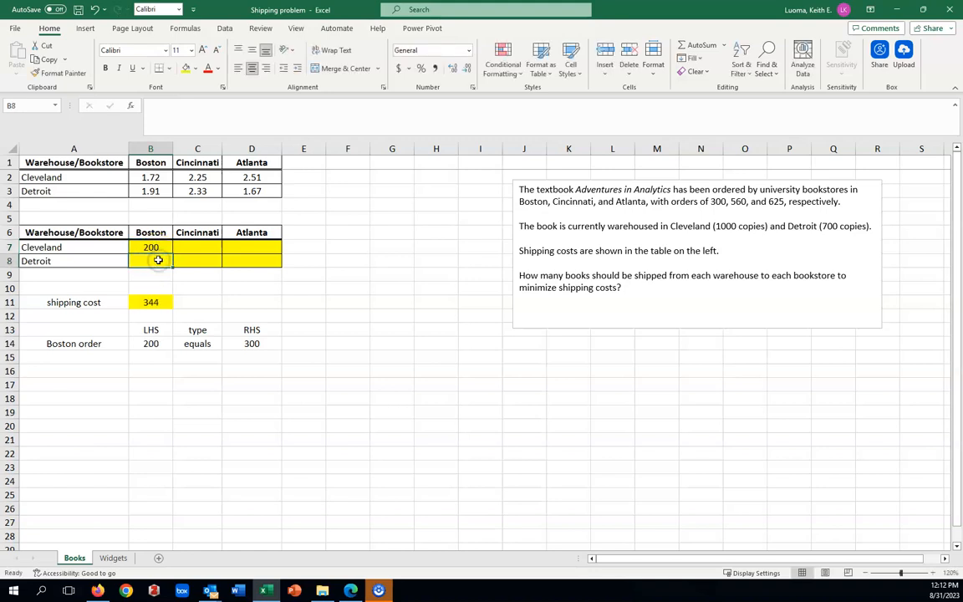
{"action": "type", "text": "100"}
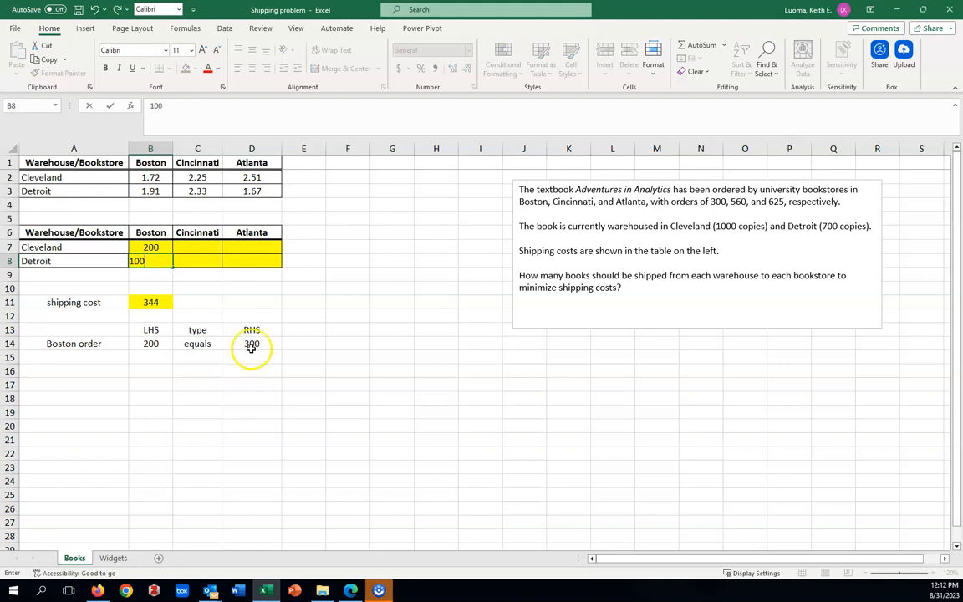
{"action": "key", "text": "Return"}
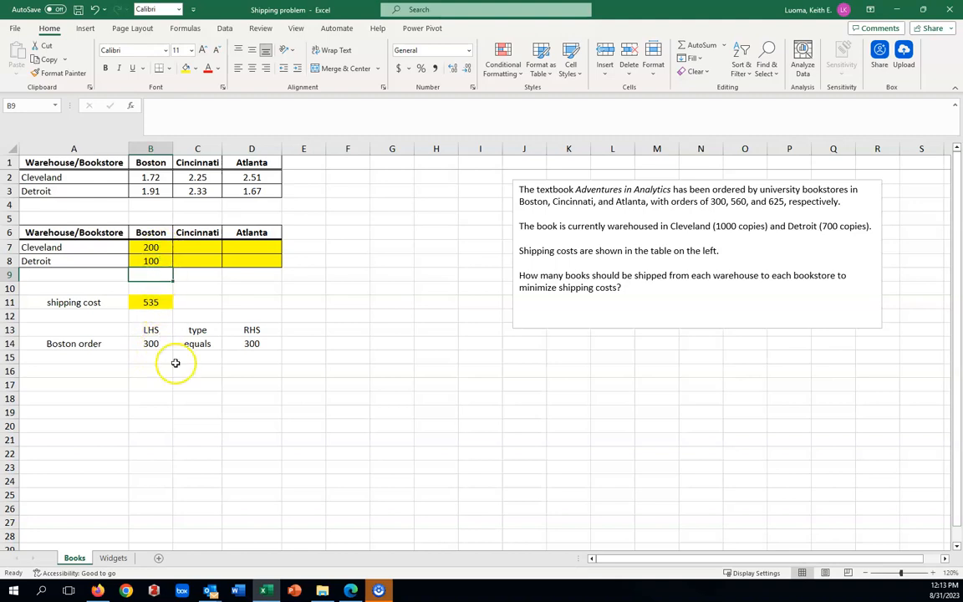
{"action": "left_click", "coordinate": [152, 247]}
{"action": "key", "text": "BackSpace"}
{"action": "left_click", "coordinate": [155, 261]}
{"action": "key", "text": "BackSpace"}
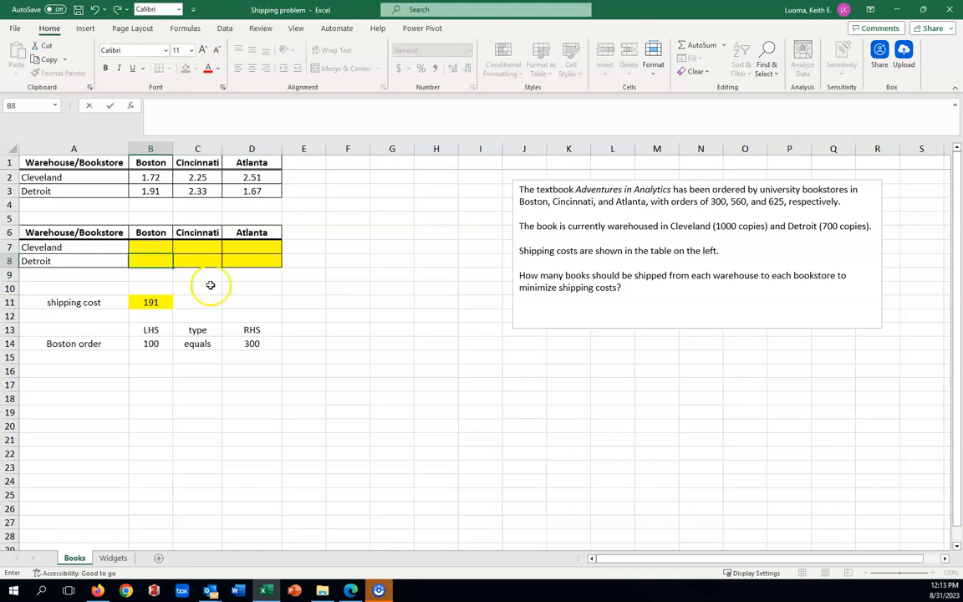
{"action": "left_click", "coordinate": [210, 285]}
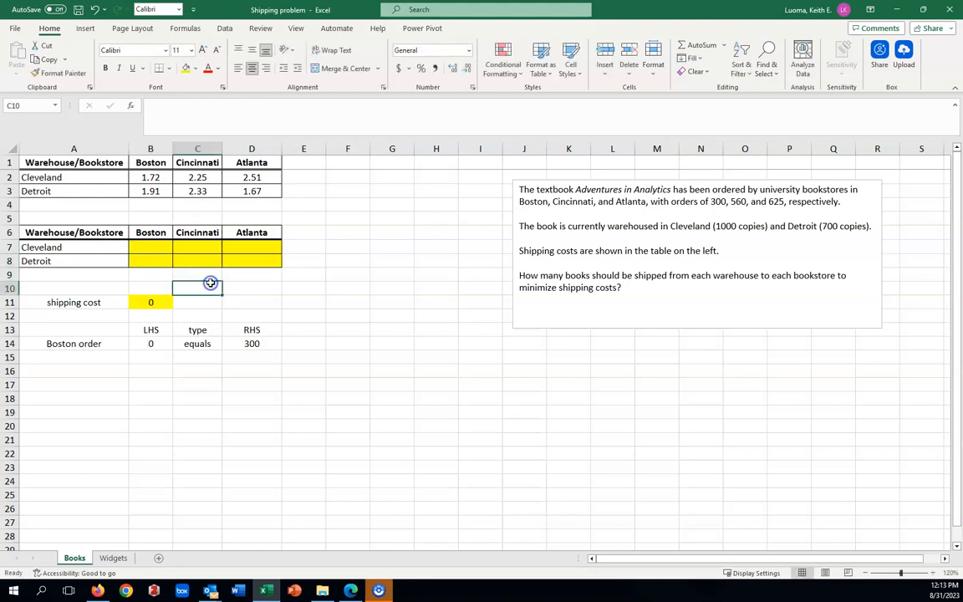
Step: Add the constraint label "Cincinnati order" in A15, with type "equals" in C15 and a right-hand side of 560 in D15
{"action": "left_click", "coordinate": [83, 358]}
{"action": "type", "text": "Cincinna"}
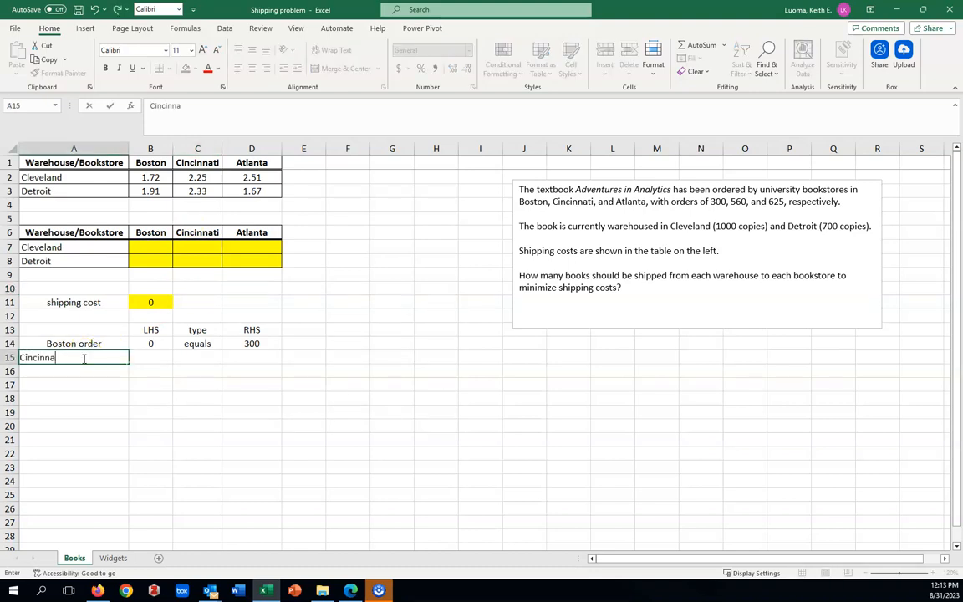
{"action": "type", "text": "ti order"}
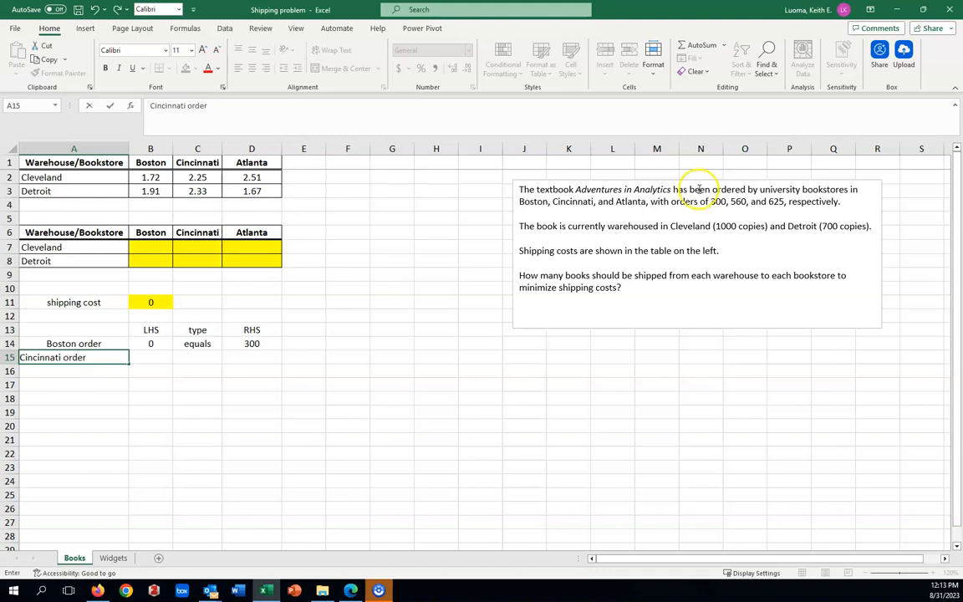
{"action": "left_click", "coordinate": [256, 360]}
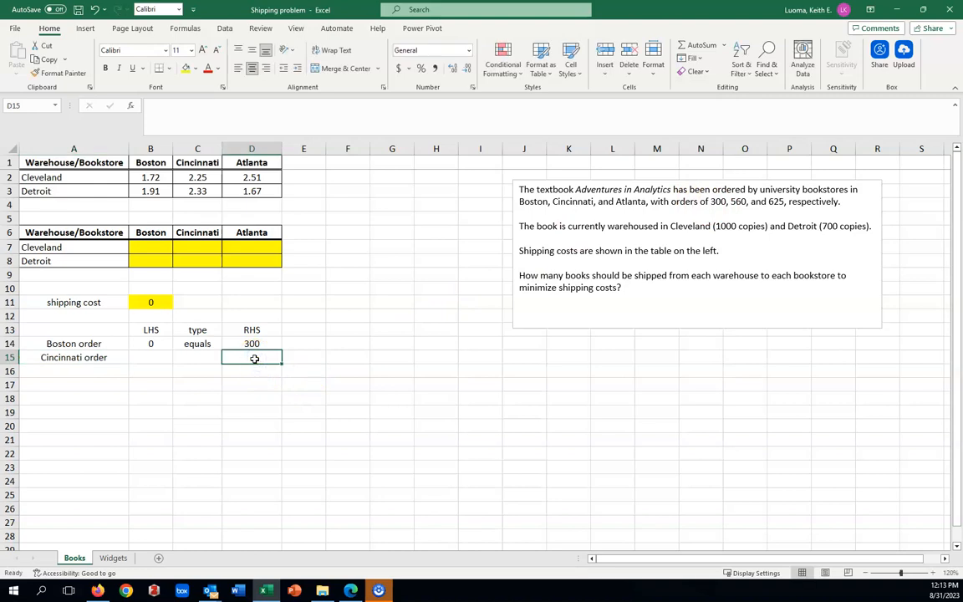
{"action": "type", "text": "5"}
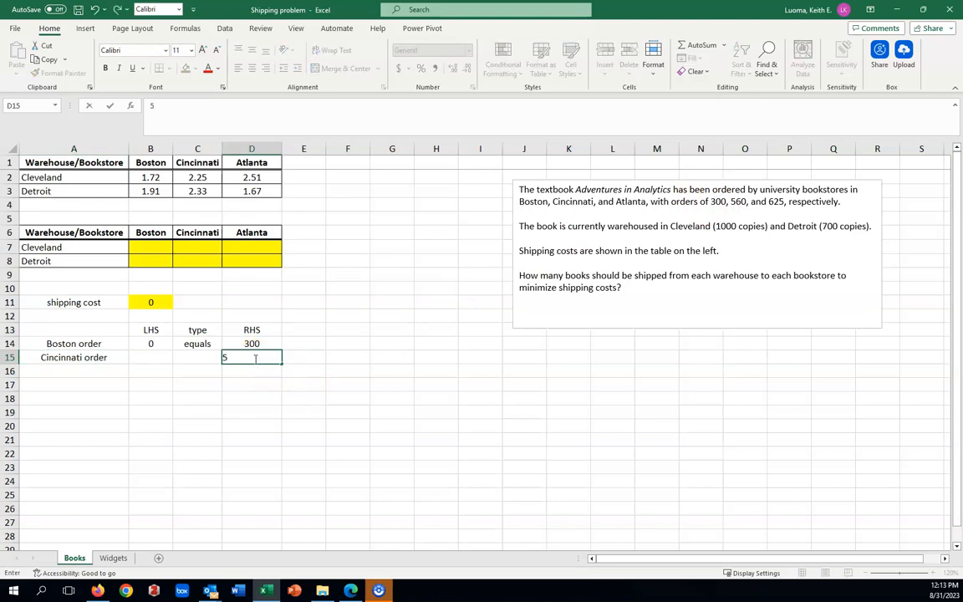
{"action": "type", "text": "60"}
{"action": "left_click", "coordinate": [195, 356]}
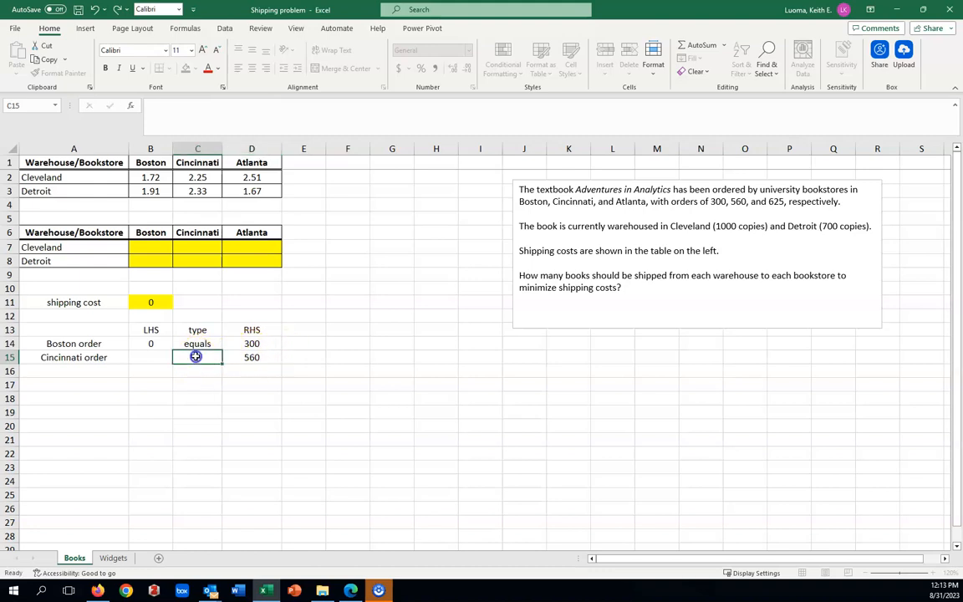
{"action": "type", "text": "equals"}
{"action": "key", "text": "Return"}
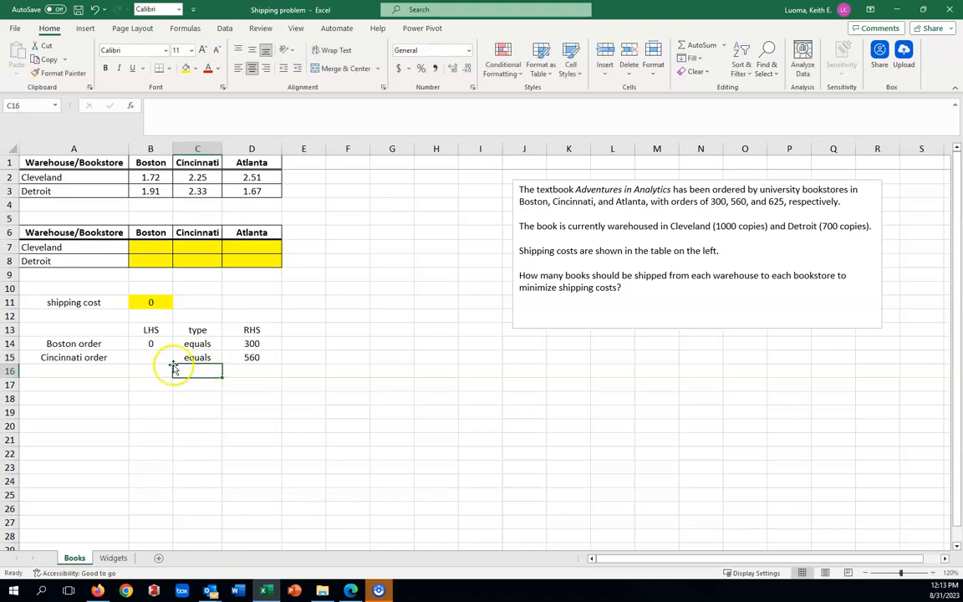
Step: Enter =SUM(C7:C8) in B15 to total the books shipped to Cincinnati
{"action": "left_click", "coordinate": [159, 354]}
{"action": "type", "text": "="}
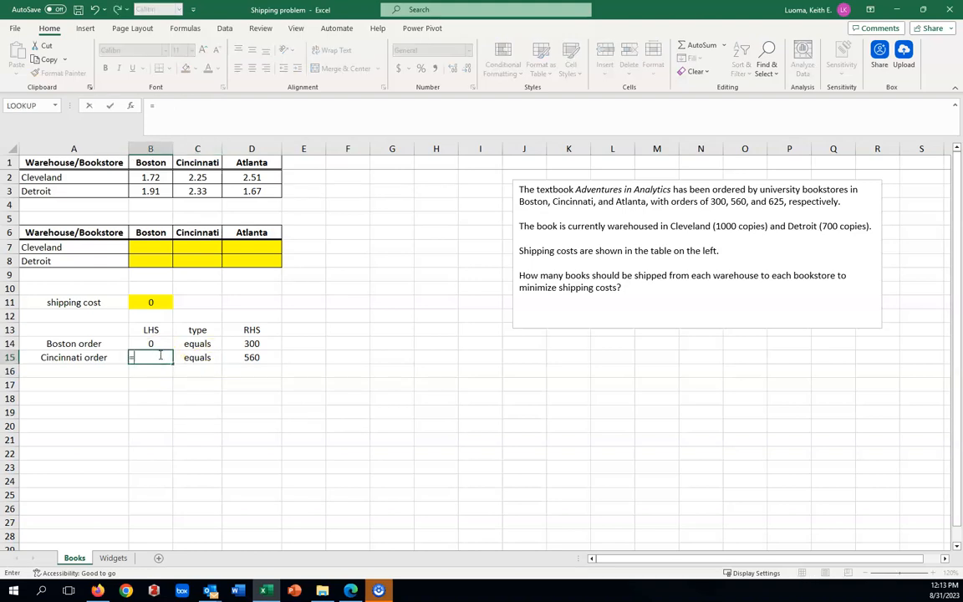
{"action": "type", "text": "sum"}
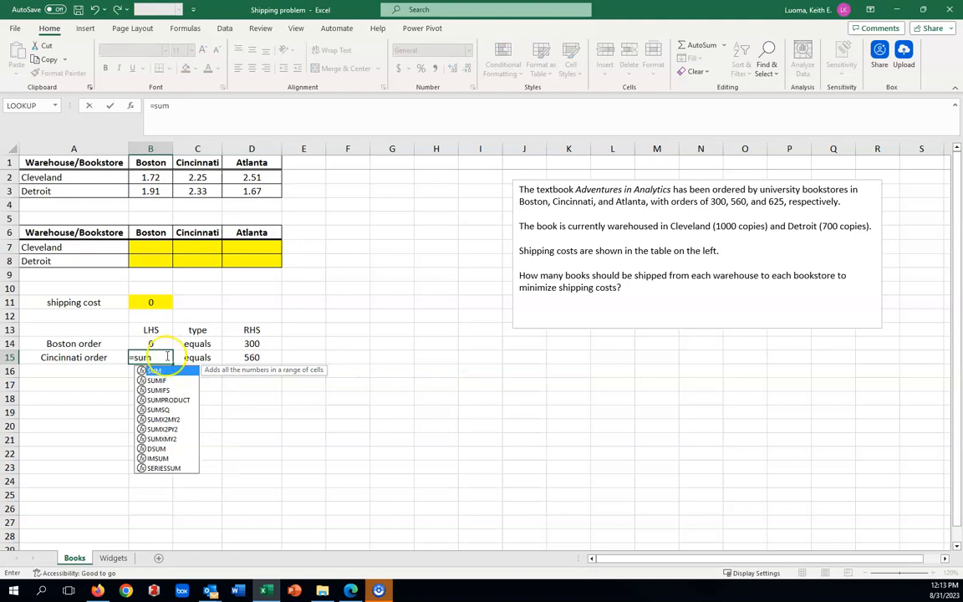
{"action": "double_click", "coordinate": [154, 373]}
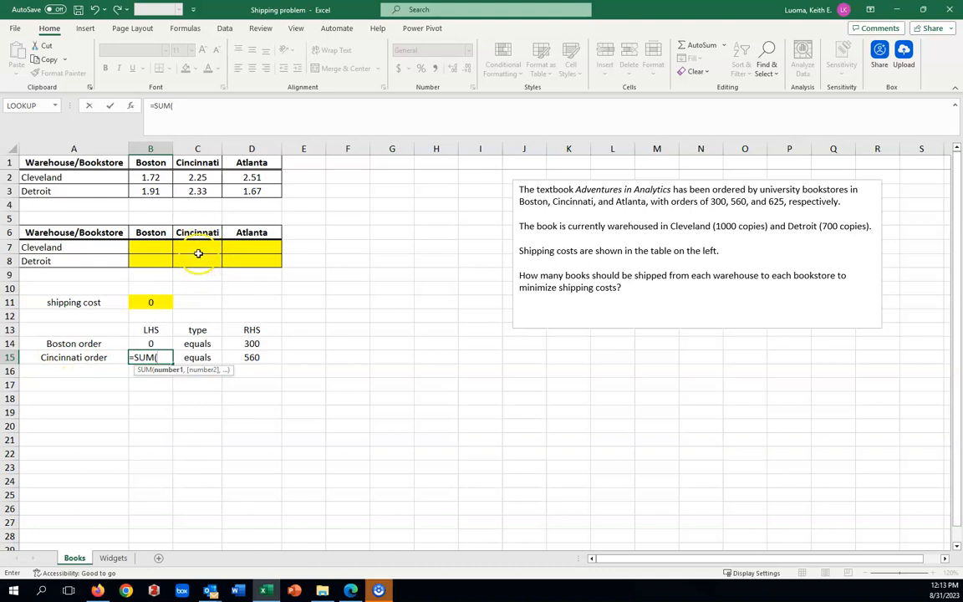
{"action": "left_click_drag", "start_coordinate": [197, 242], "coordinate": [200, 258]}
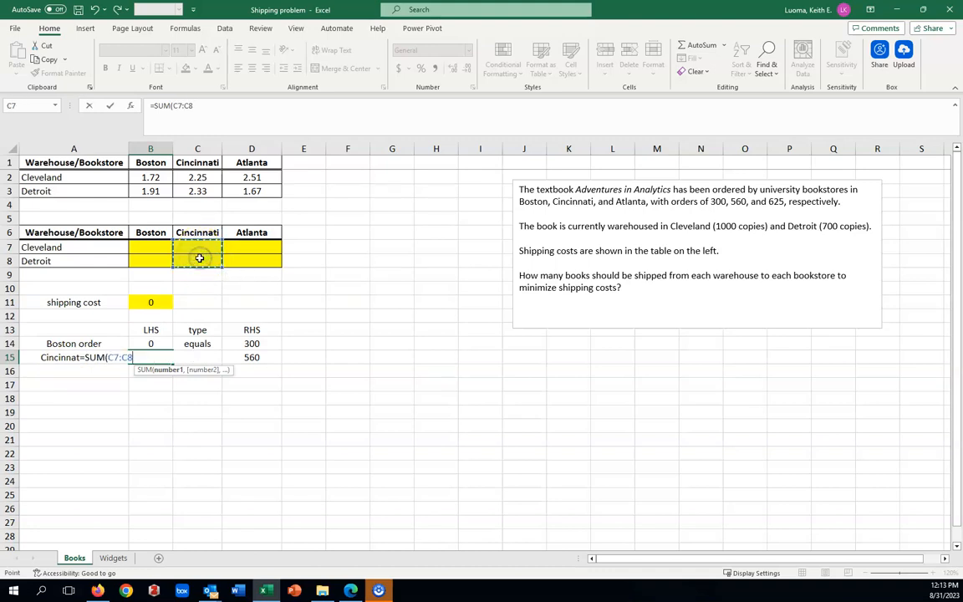
{"action": "key", "text": "Return"}
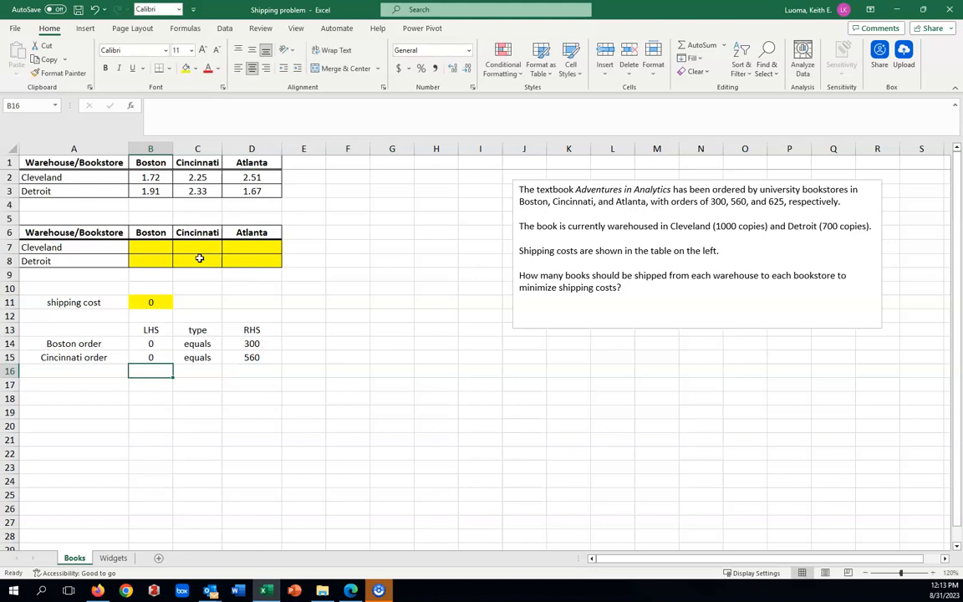
Step: Add the constraint label "Atlanta order" in A16 and total its shipments with =SUM(D7:D8) in B16
{"action": "left_click", "coordinate": [89, 371]}
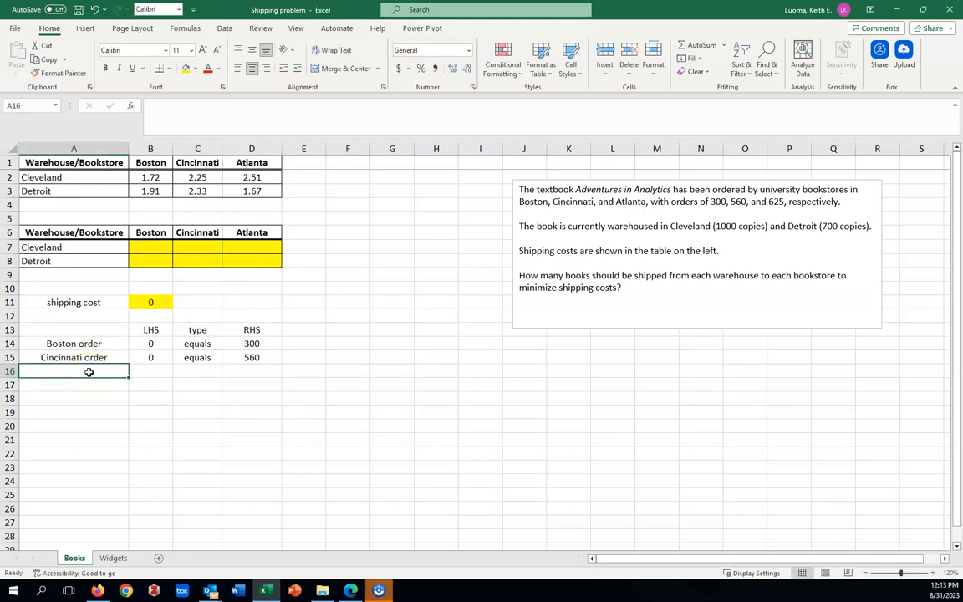
{"action": "type", "text": "Atlanta"}
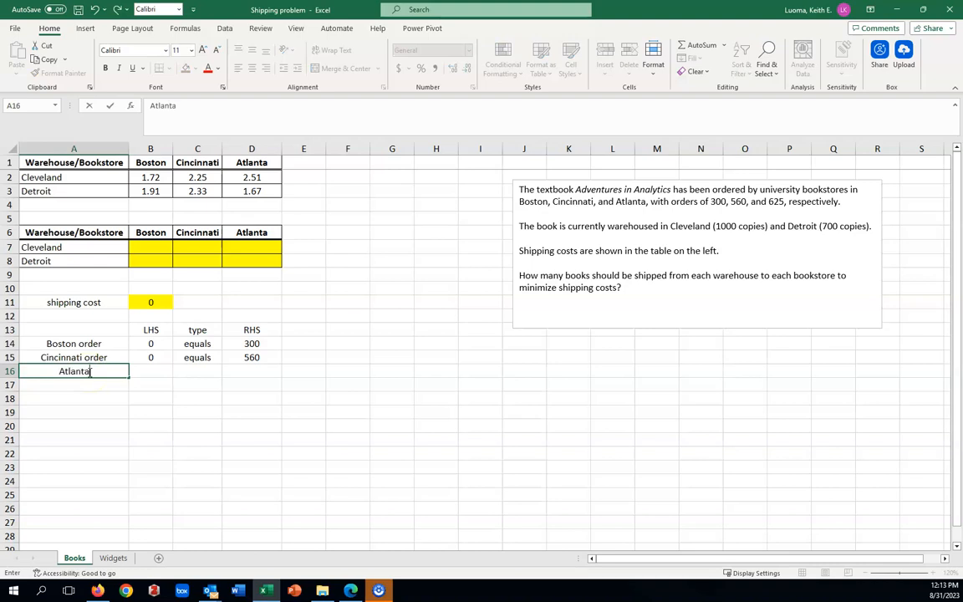
{"action": "type", "text": " order"}
{"action": "left_click", "coordinate": [153, 383]}
{"action": "left_click", "coordinate": [154, 372]}
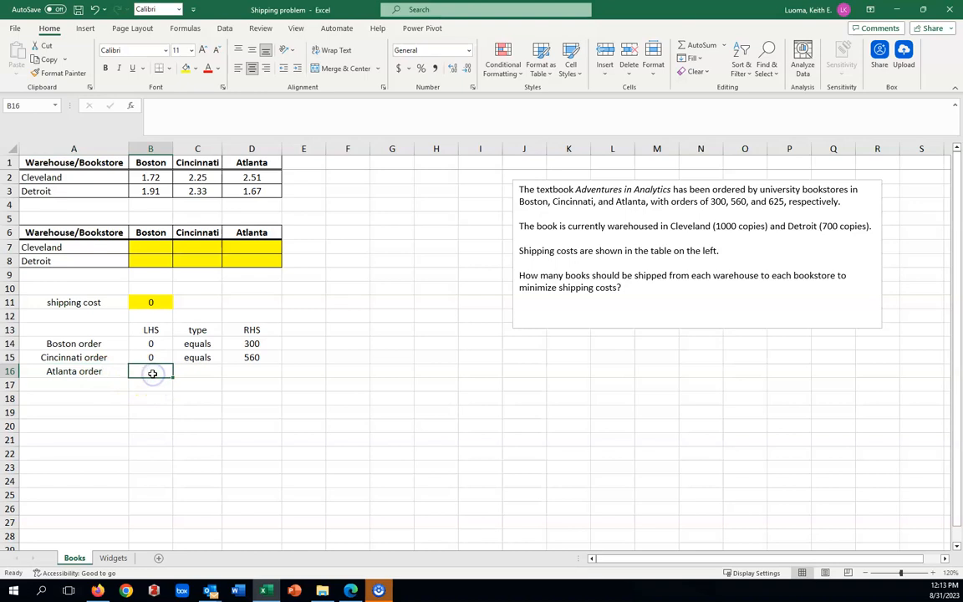
{"action": "type", "text": "=sum"}
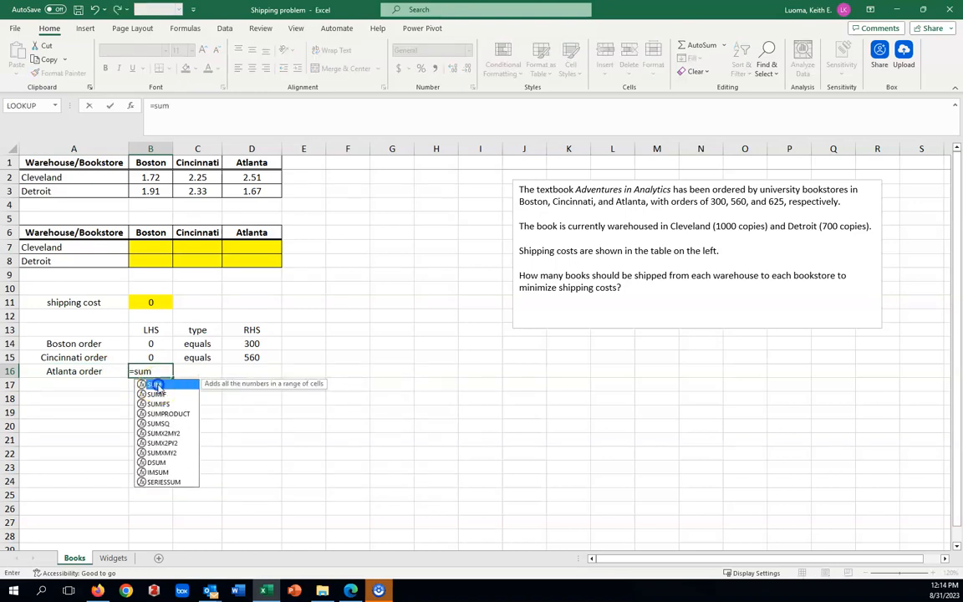
{"action": "double_click", "coordinate": [155, 384]}
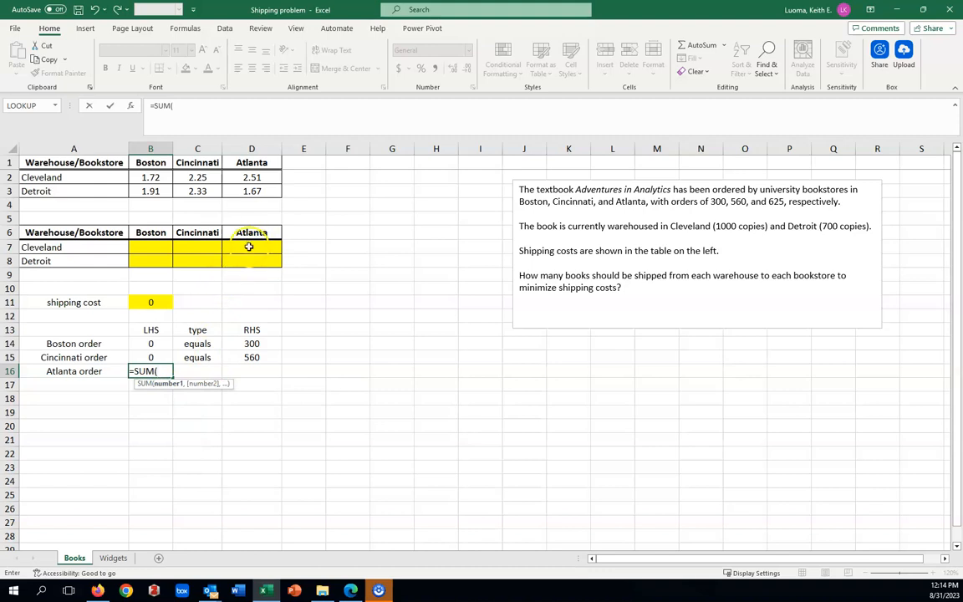
{"action": "left_click_drag", "start_coordinate": [248, 248], "coordinate": [248, 260]}
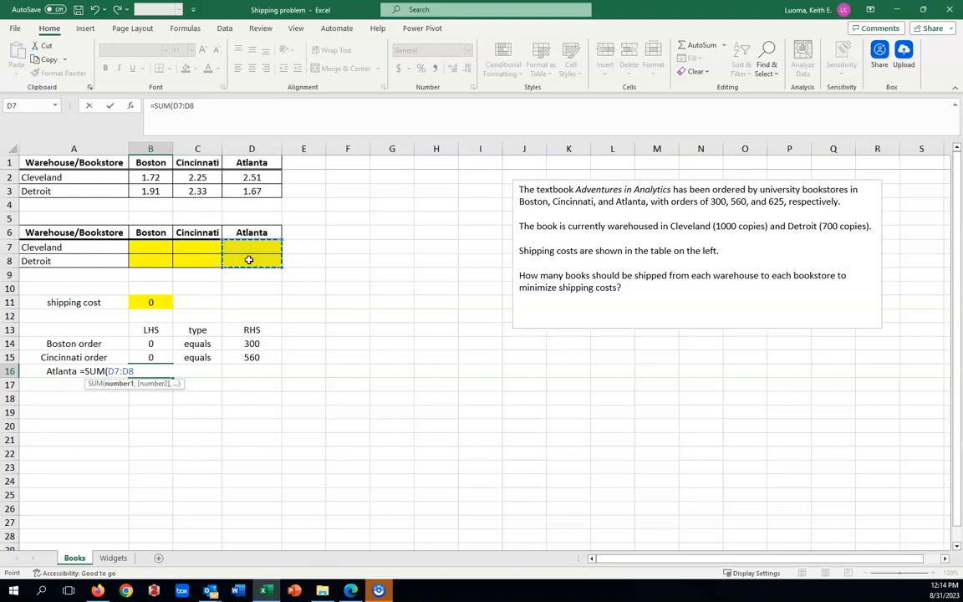
{"action": "key", "text": "Return"}
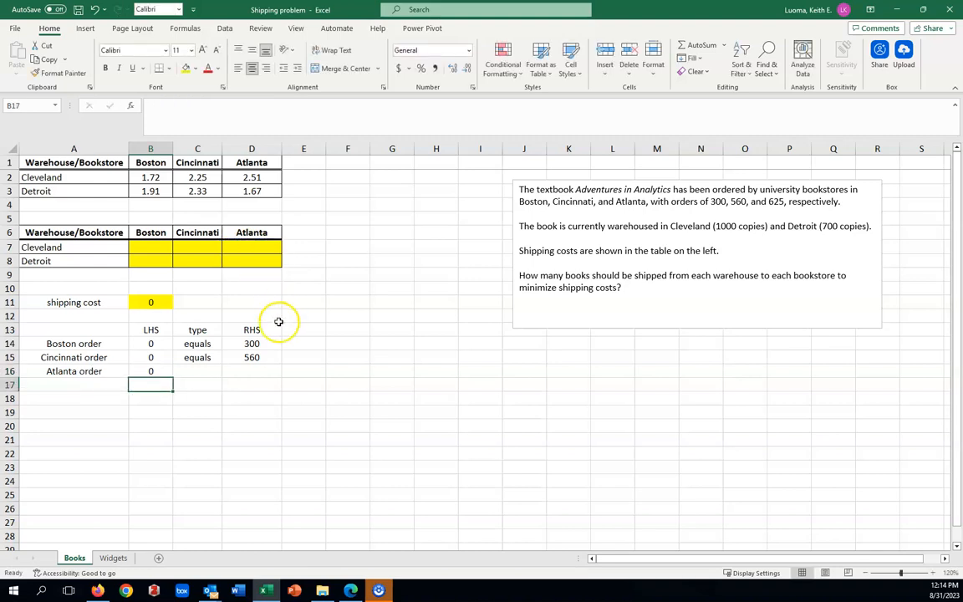
Step: Complete the Atlanta order constraint with type "equals" in C16 and a right-hand side of 625 in D16
{"action": "left_click", "coordinate": [192, 370]}
{"action": "type", "text": "equals"}
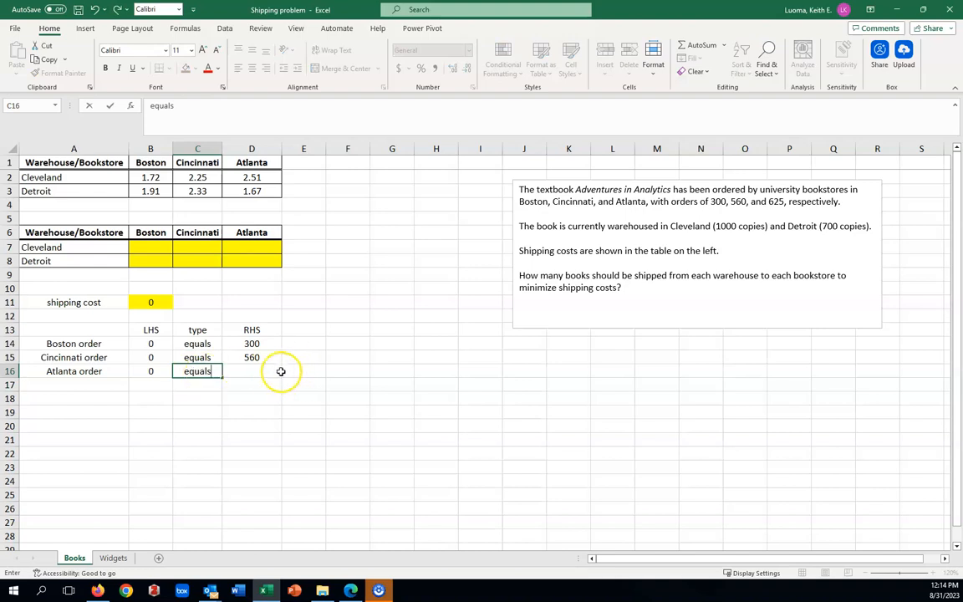
{"action": "left_click", "coordinate": [261, 373]}
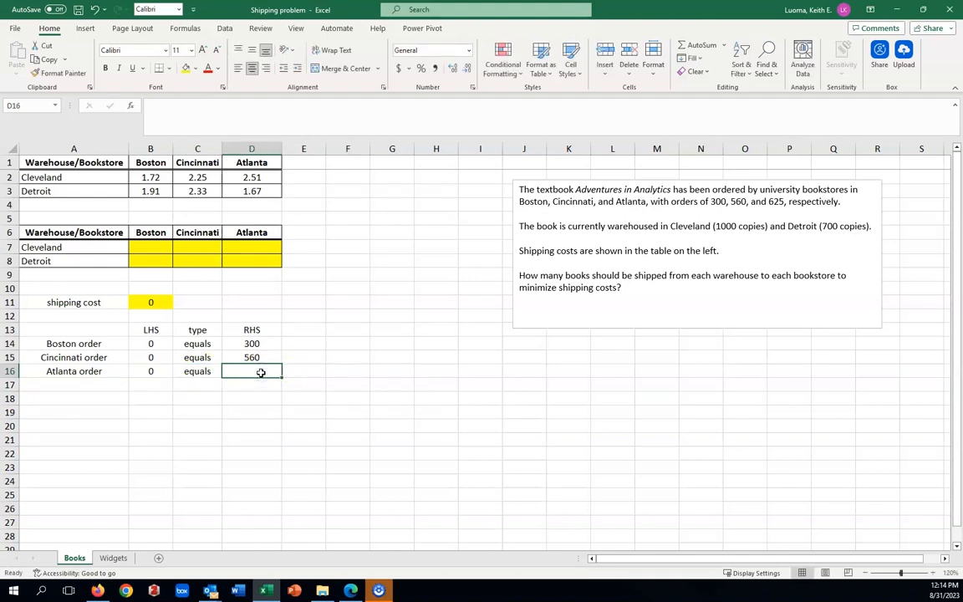
{"action": "type", "text": "625"}
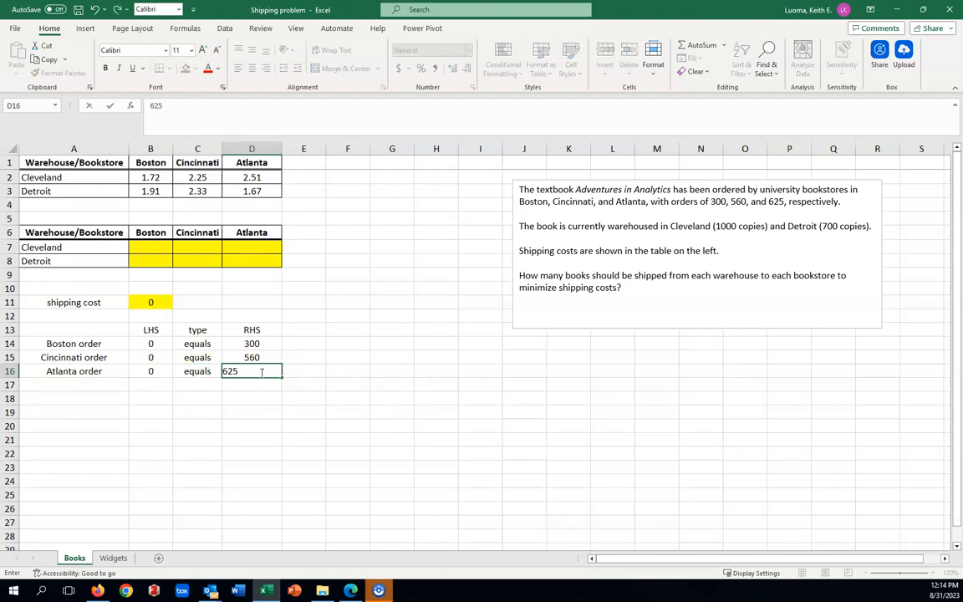
{"action": "key", "text": "Return"}
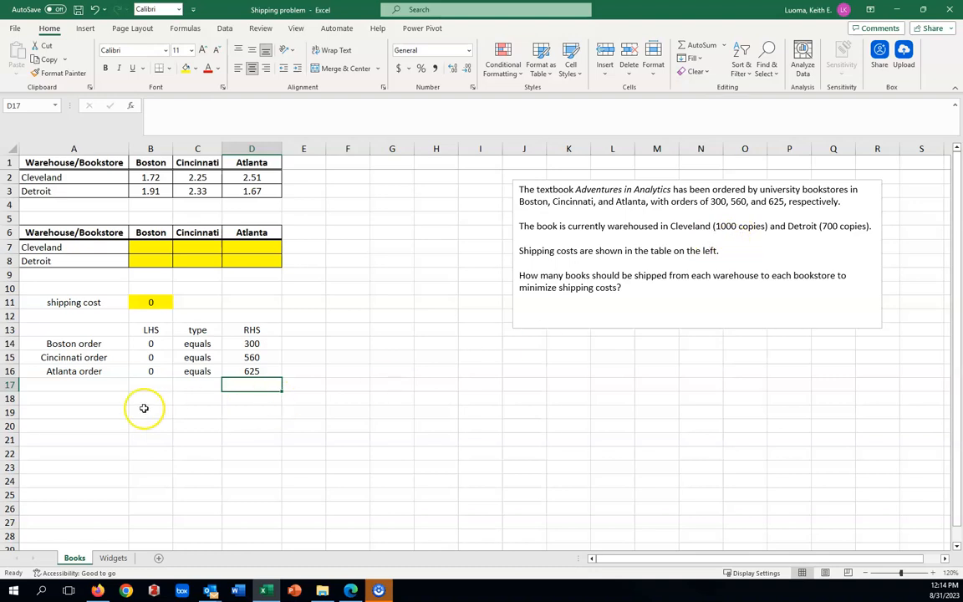
Step: Enter the constraint label "Cleveland capacity" in A18, leaving row 17 blank
{"action": "left_click", "coordinate": [73, 400]}
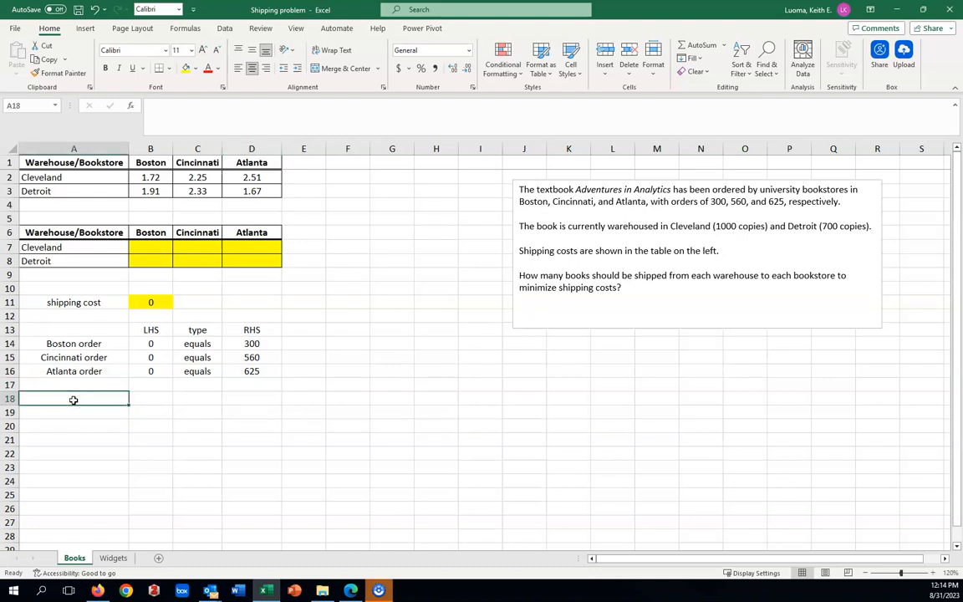
{"action": "type", "text": "cleveland cap"}
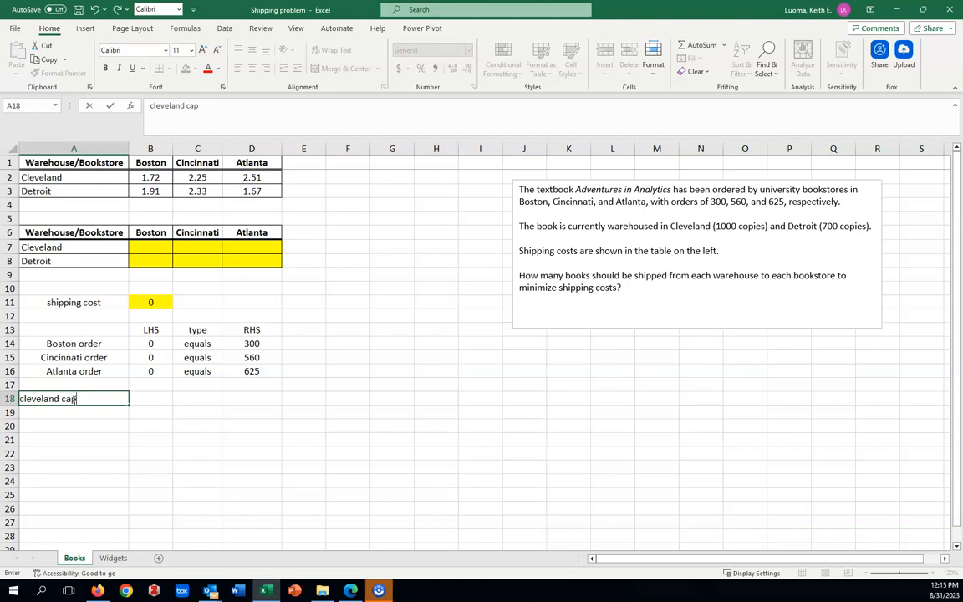
{"action": "type", "text": "icity"}
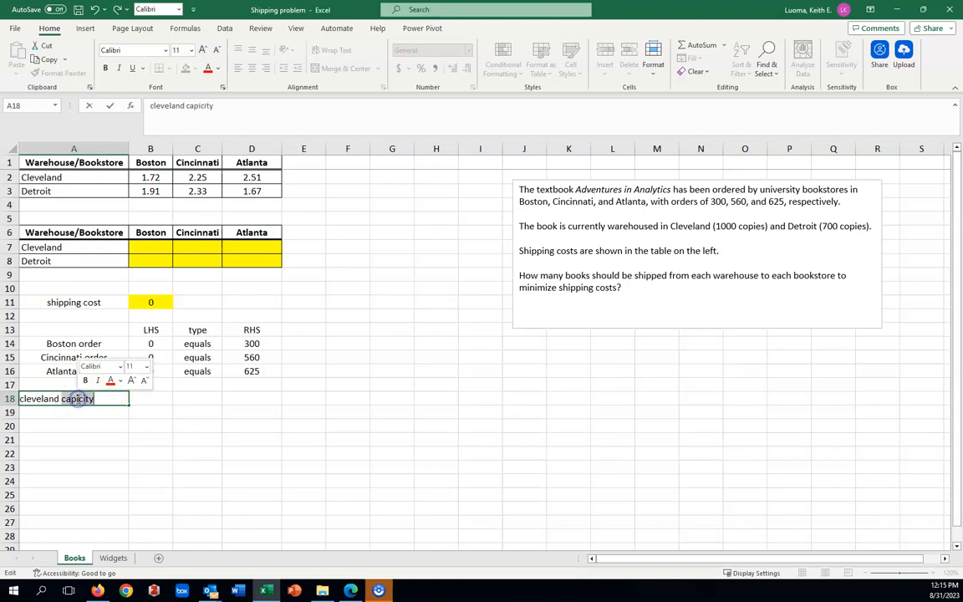
{"action": "triple_click", "coordinate": [77, 398]}
{"action": "key", "text": "BackSpace"}
{"action": "type", "text": "a"}
{"action": "key", "text": "BackSpace"}
{"action": "type", "text": "C"}
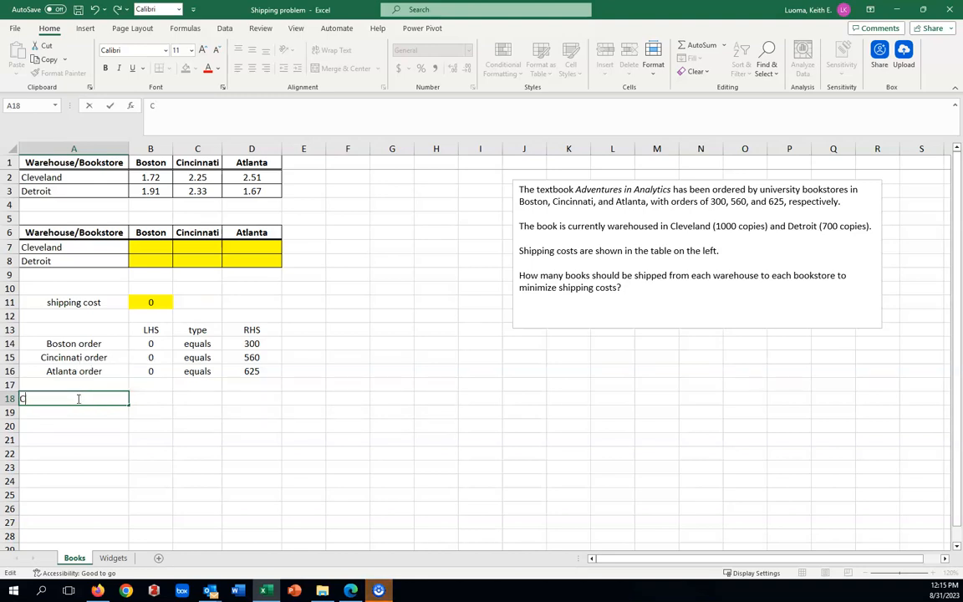
{"action": "type", "text": "leveland c"}
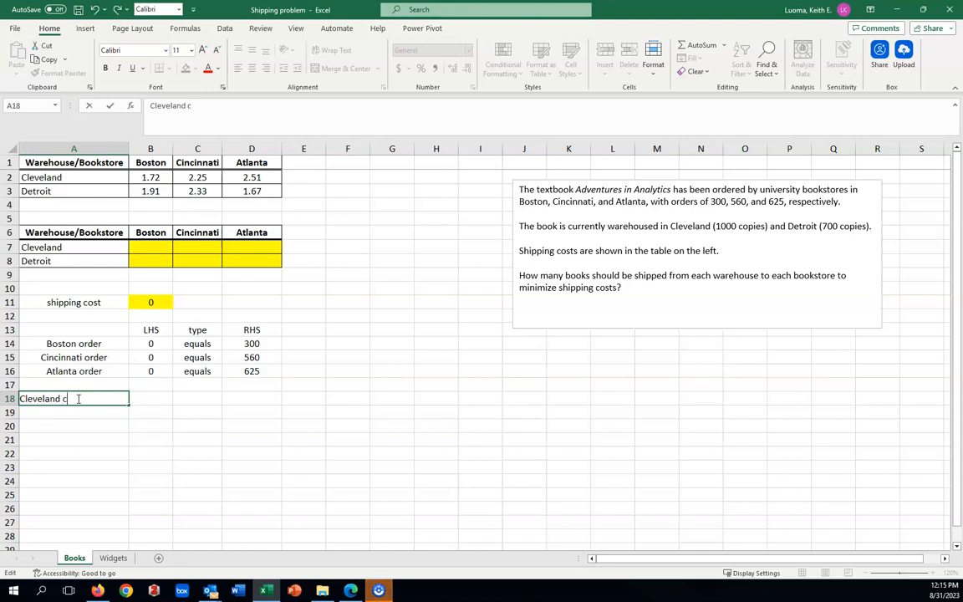
{"action": "type", "text": "apacity"}
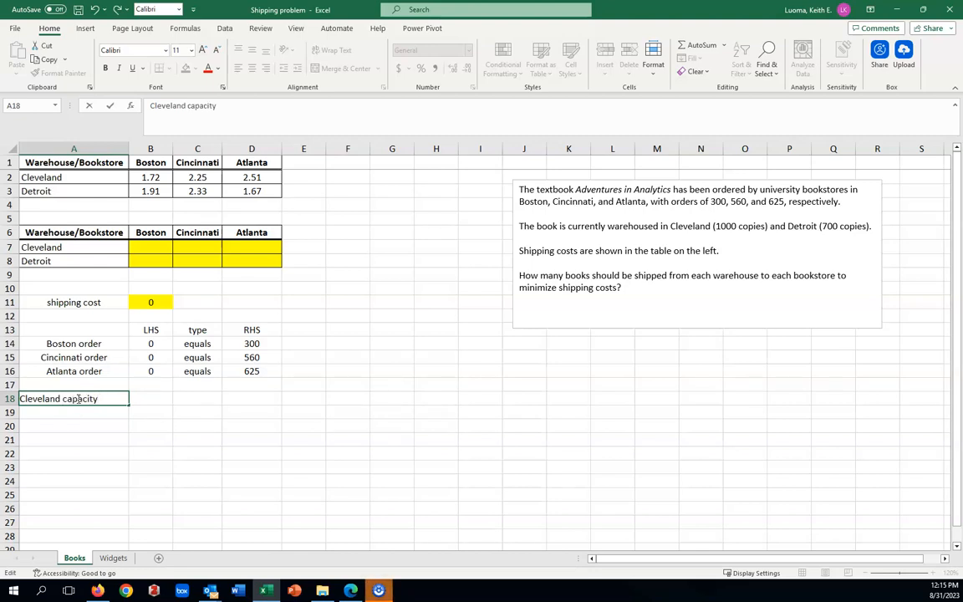
Step: Give the Cleveland capacity constraint a right-hand side of 1000 in D18 and type "<=" in C18
{"action": "left_click", "coordinate": [251, 400]}
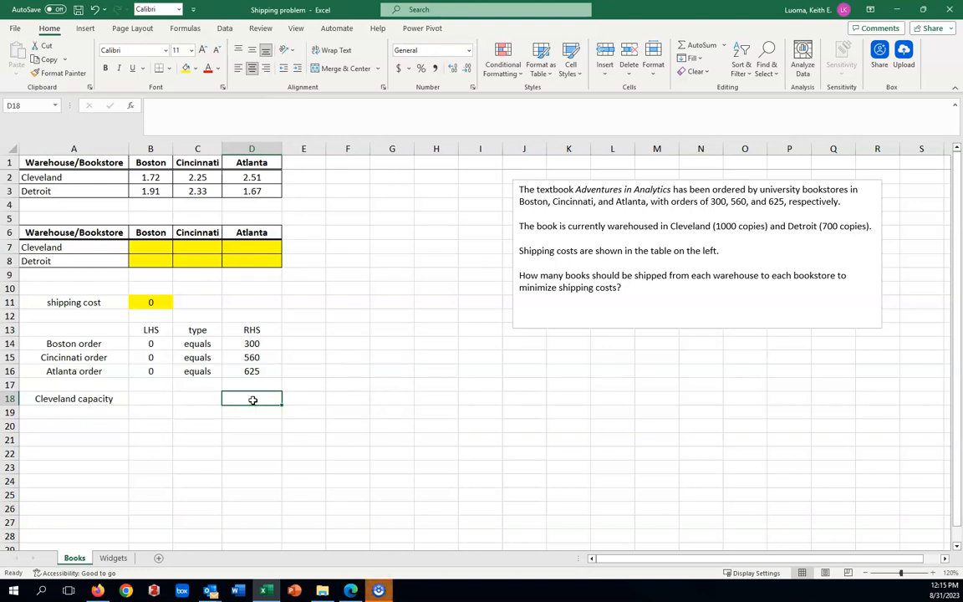
{"action": "type", "text": "1000"}
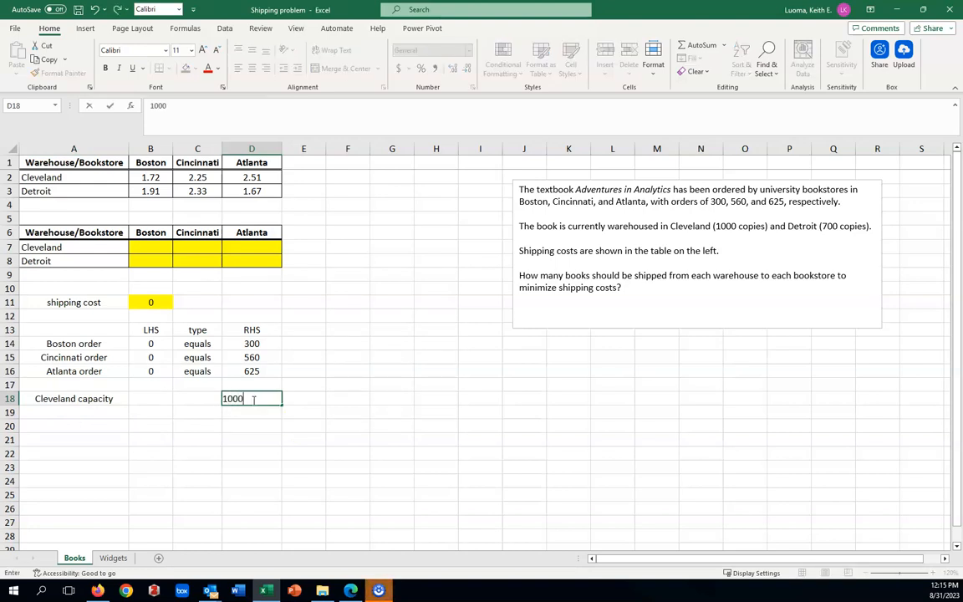
{"action": "left_click", "coordinate": [203, 399]}
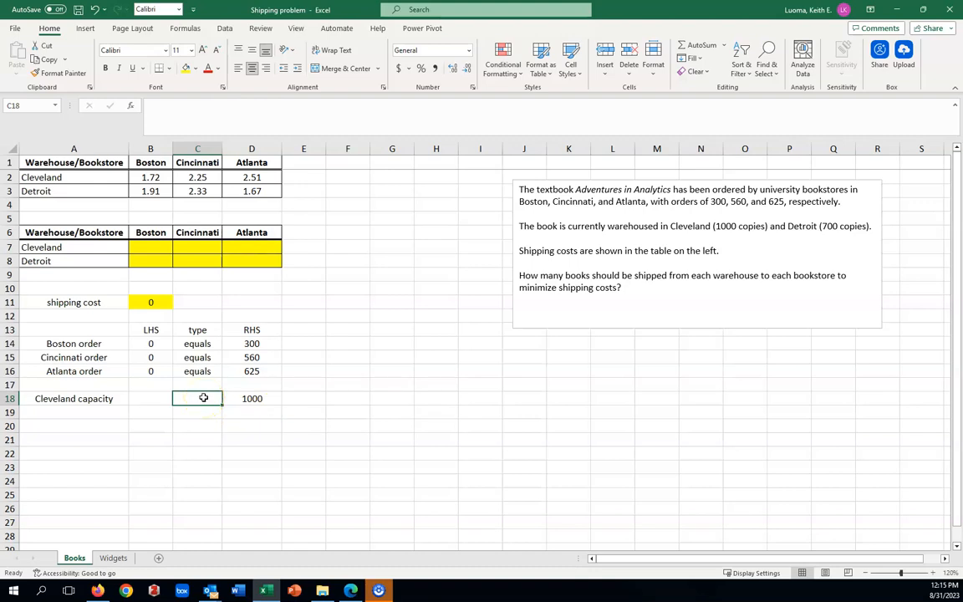
{"action": "type", "text": "<="}
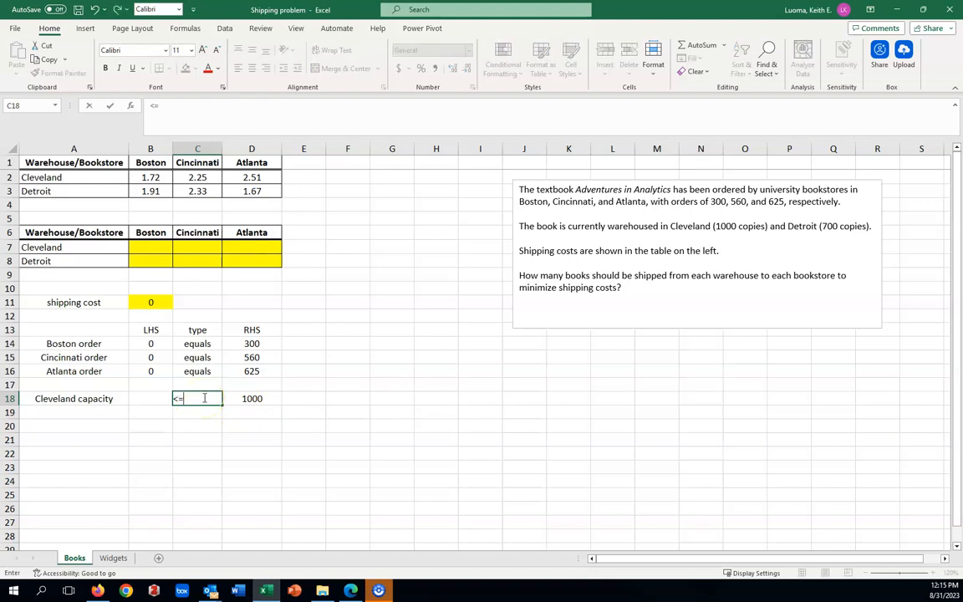
{"action": "left_click", "coordinate": [202, 427]}
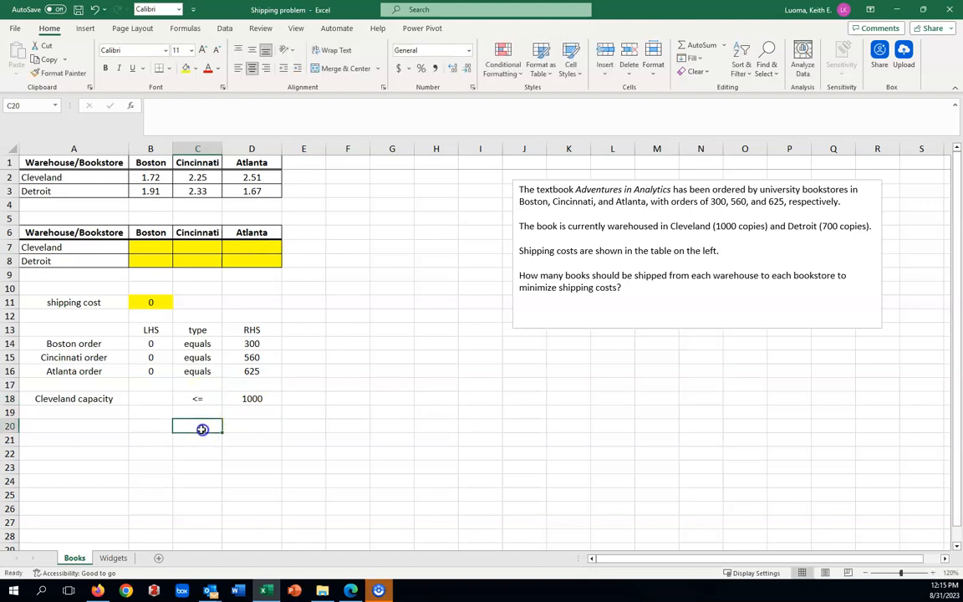
Step: Enter =SUM(B7:D7) in B18 to total the books shipped from Cleveland
{"action": "left_click", "coordinate": [153, 398]}
{"action": "type", "text": "="}
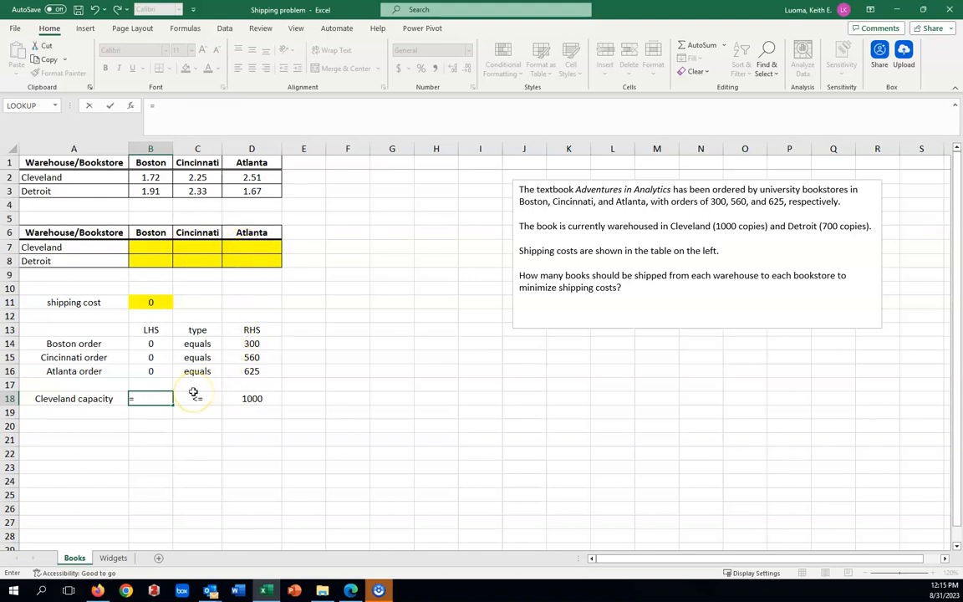
{"action": "type", "text": "sum"}
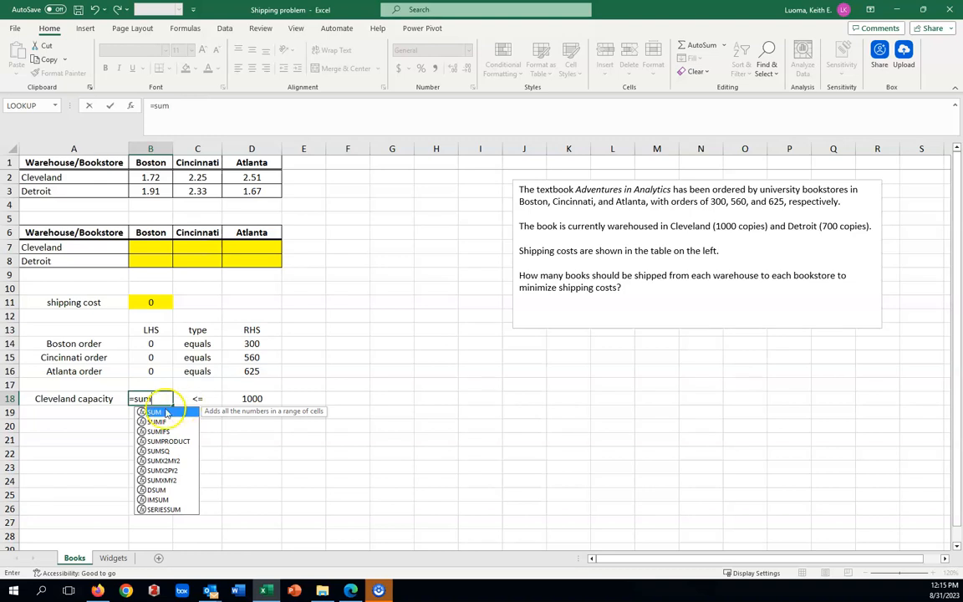
{"action": "double_click", "coordinate": [154, 411]}
{"action": "left_click_drag", "start_coordinate": [152, 245], "coordinate": [249, 245]}
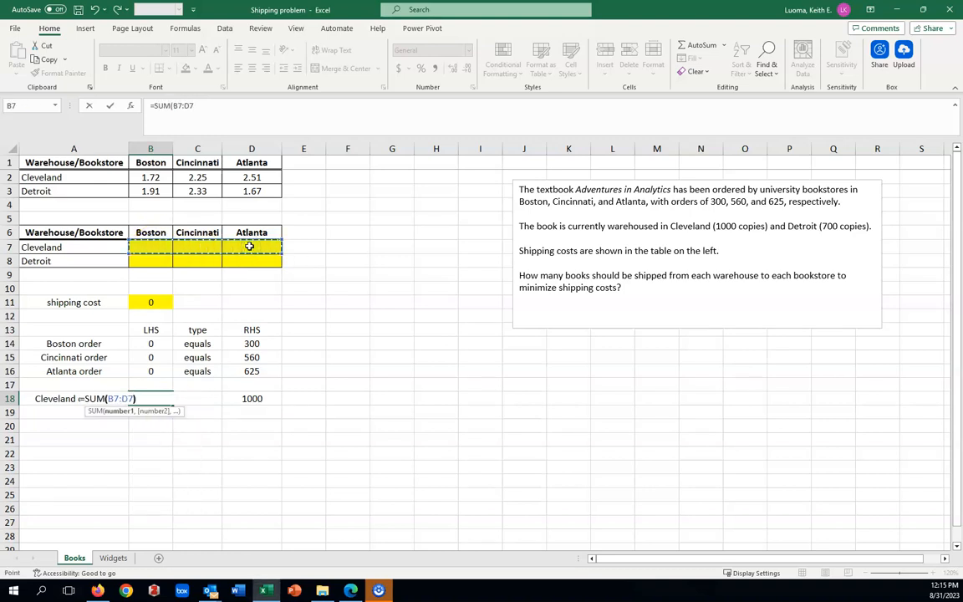
{"action": "key", "text": "Return"}
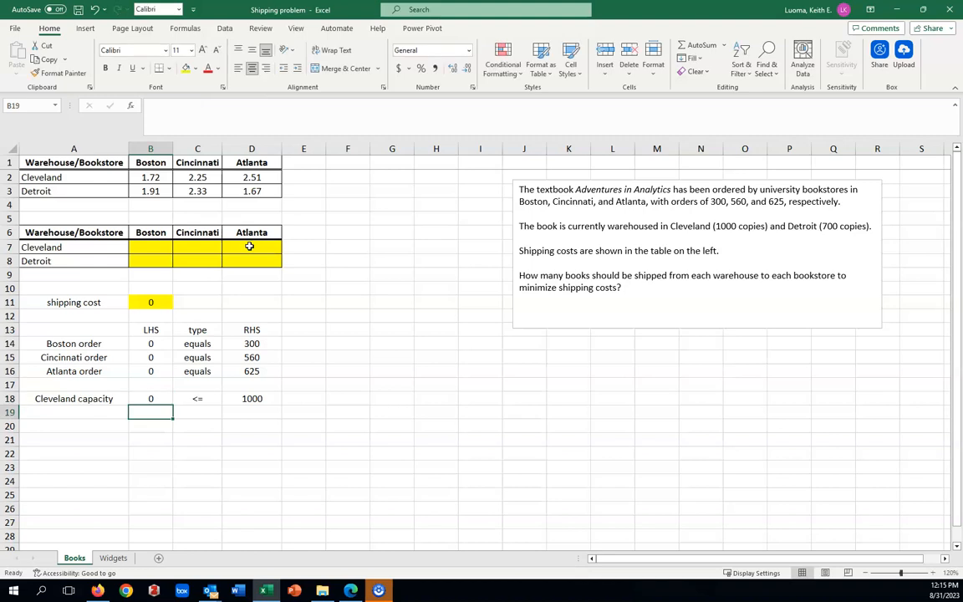
Step: Enter the constraint label "Detroit capacity" in A19
{"action": "left_click", "coordinate": [89, 414]}
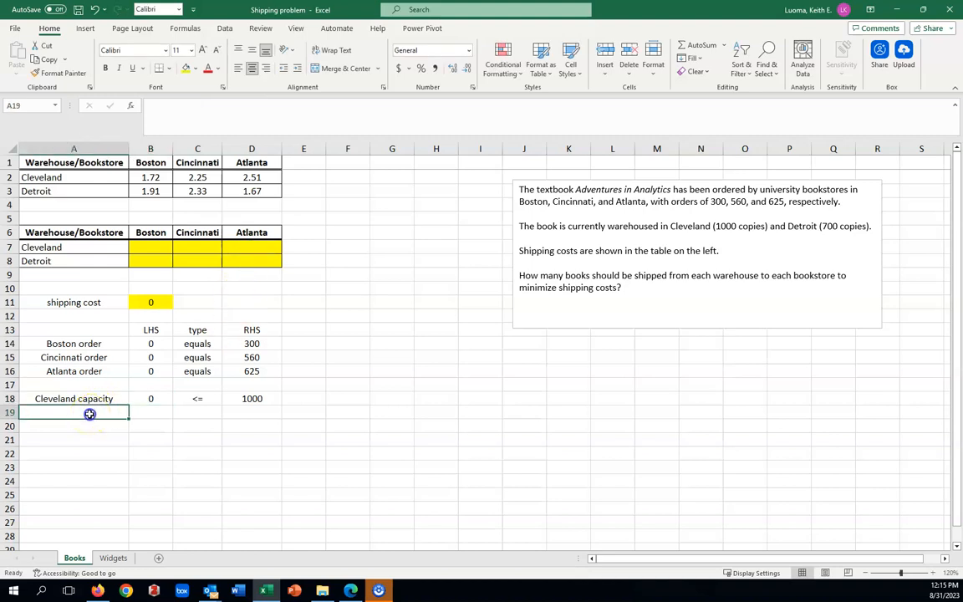
{"action": "type", "text": "Detroit"}
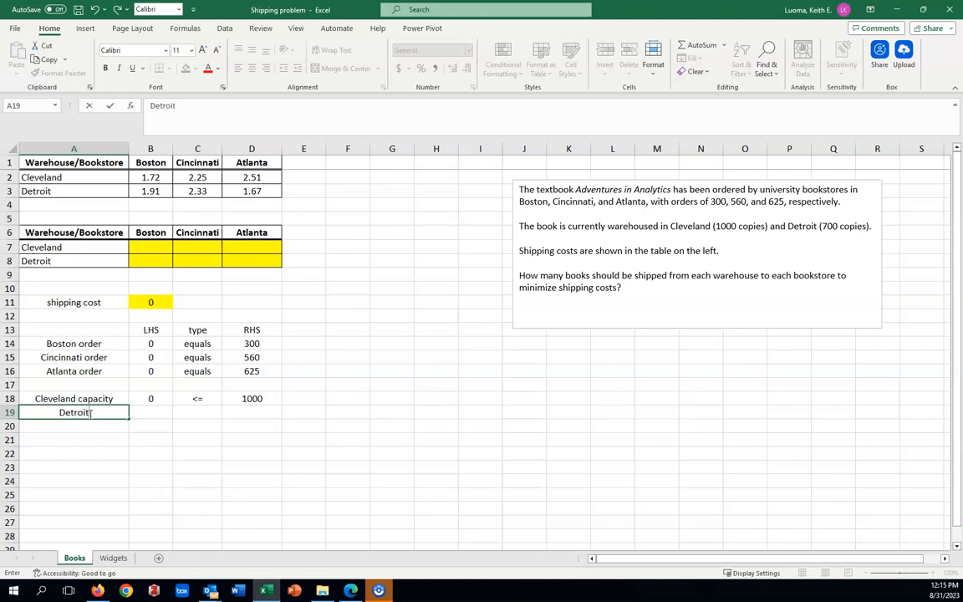
{"action": "type", "text": " capacity"}
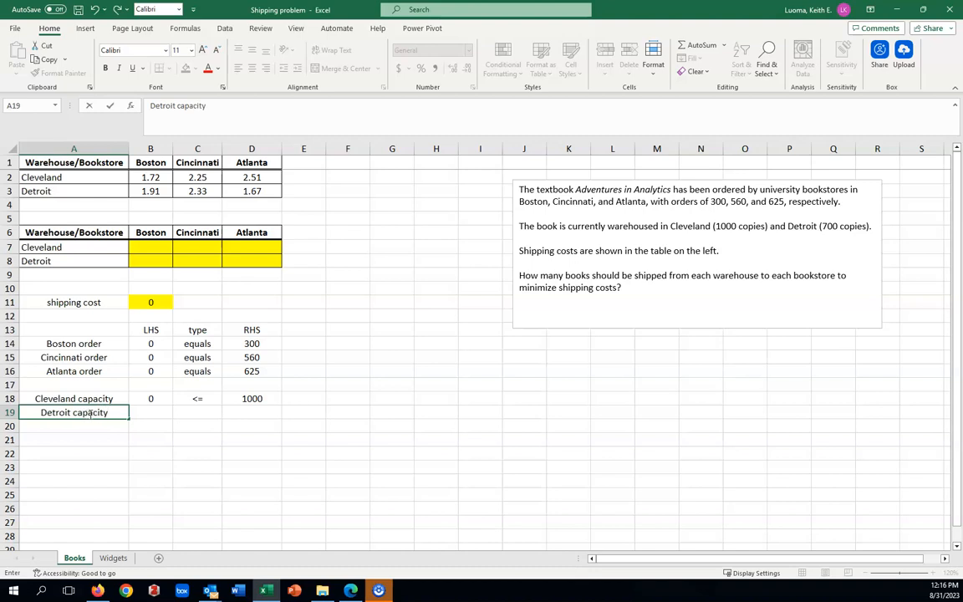
{"action": "left_click", "coordinate": [267, 414]}
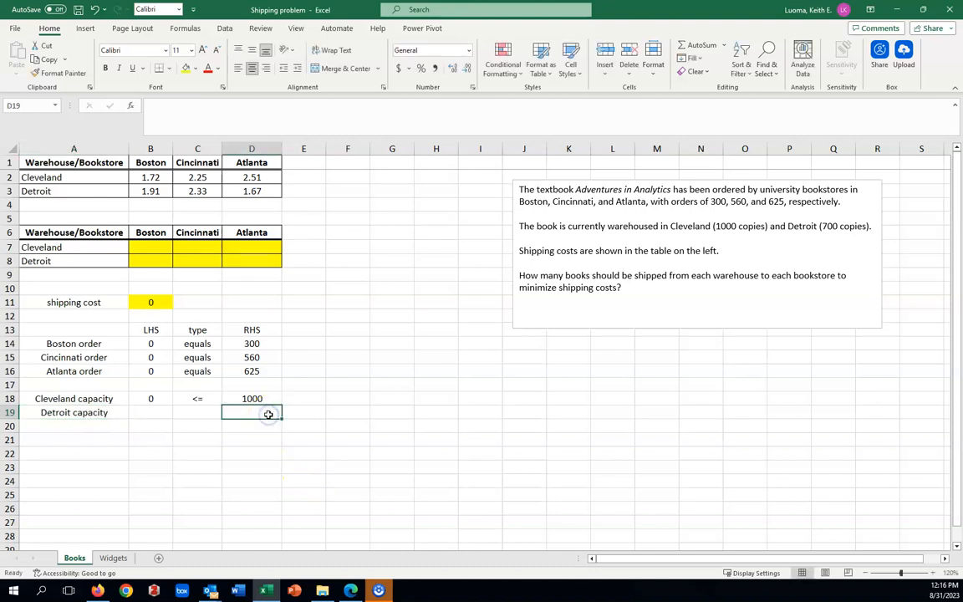
Step: Give the Detroit capacity constraint a right-hand side of 700 in D19 and the type "<=" in C19
{"action": "type", "text": "700"}
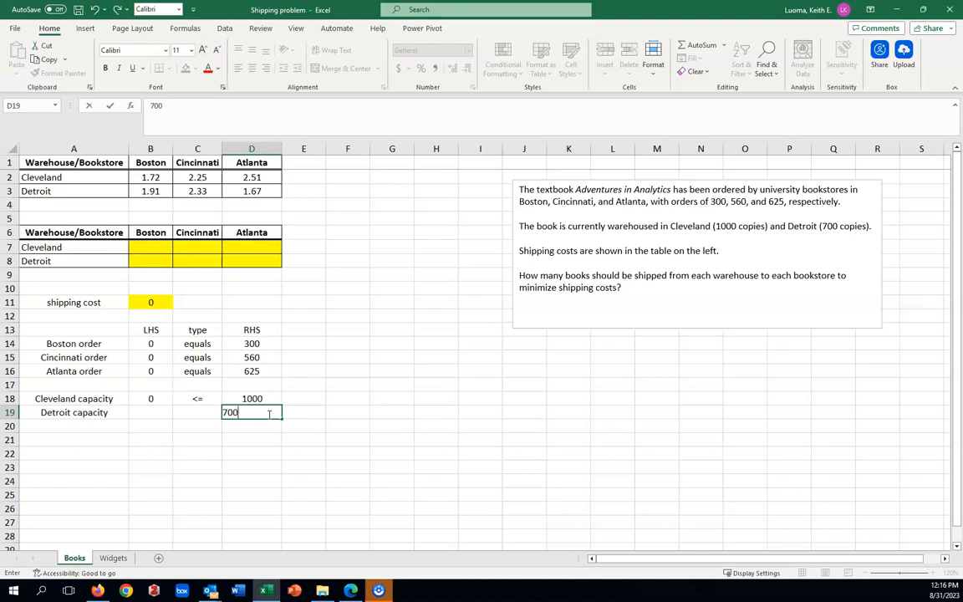
{"action": "left_click", "coordinate": [199, 411]}
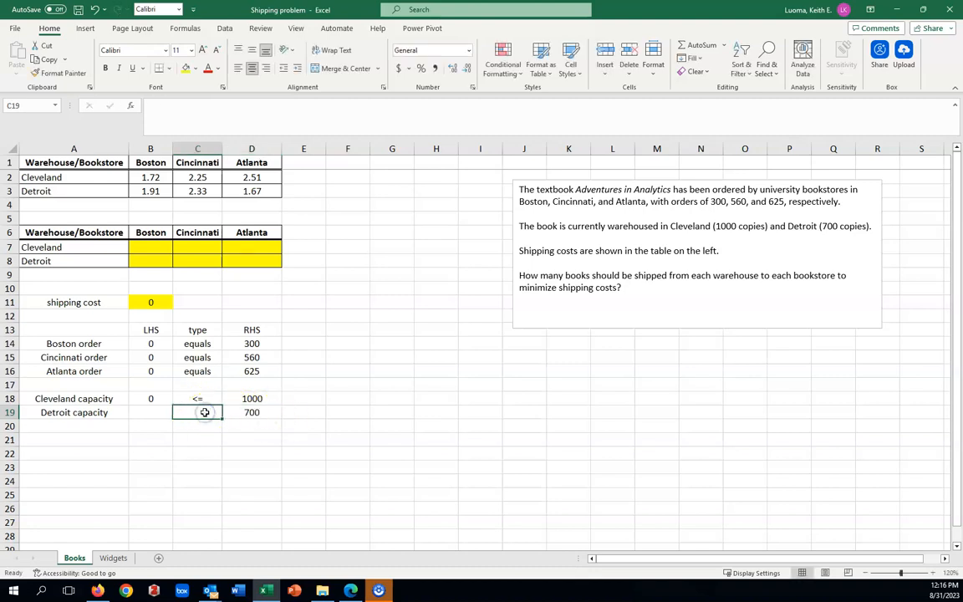
{"action": "type", "text": "<="}
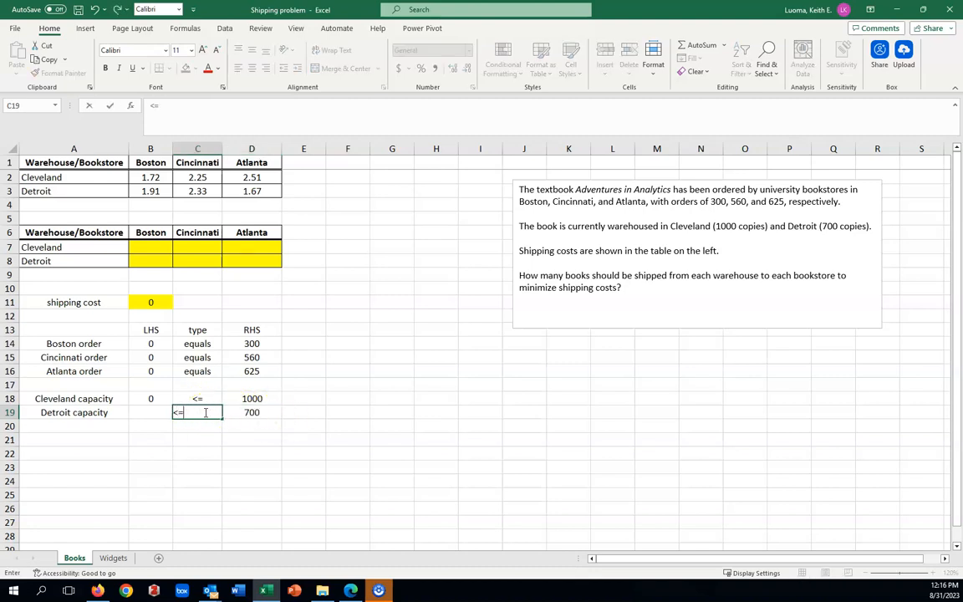
Step: Enter =SUM(B8:D8) in B19 to total the books shipped from Detroit
{"action": "left_click", "coordinate": [159, 413]}
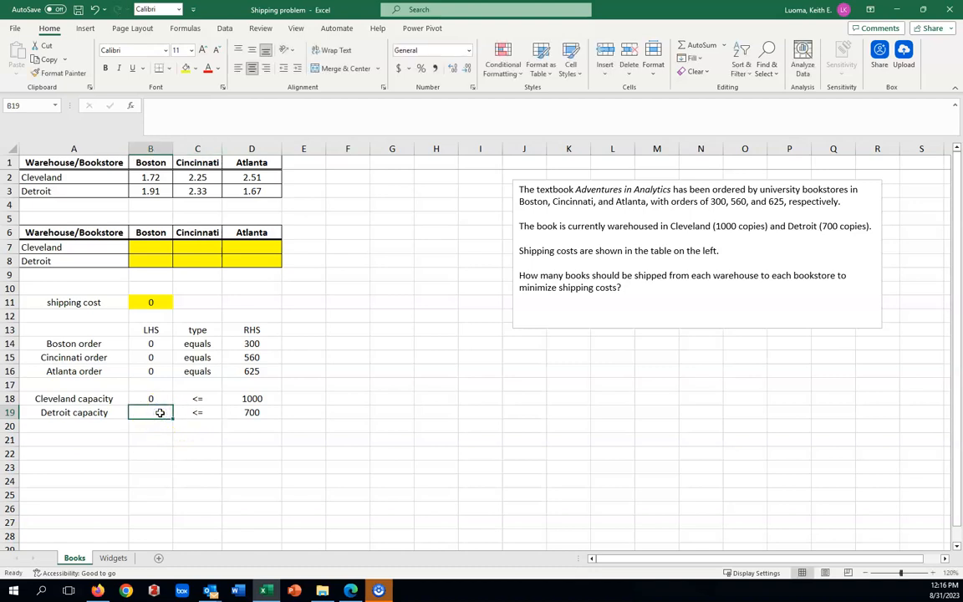
{"action": "type", "text": "=sum"}
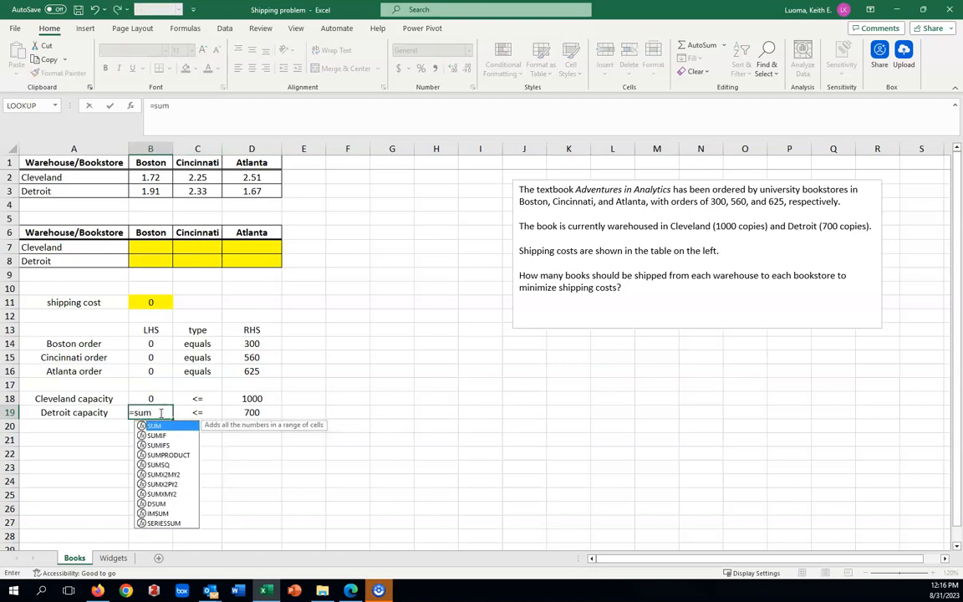
{"action": "key", "text": "Tab"}
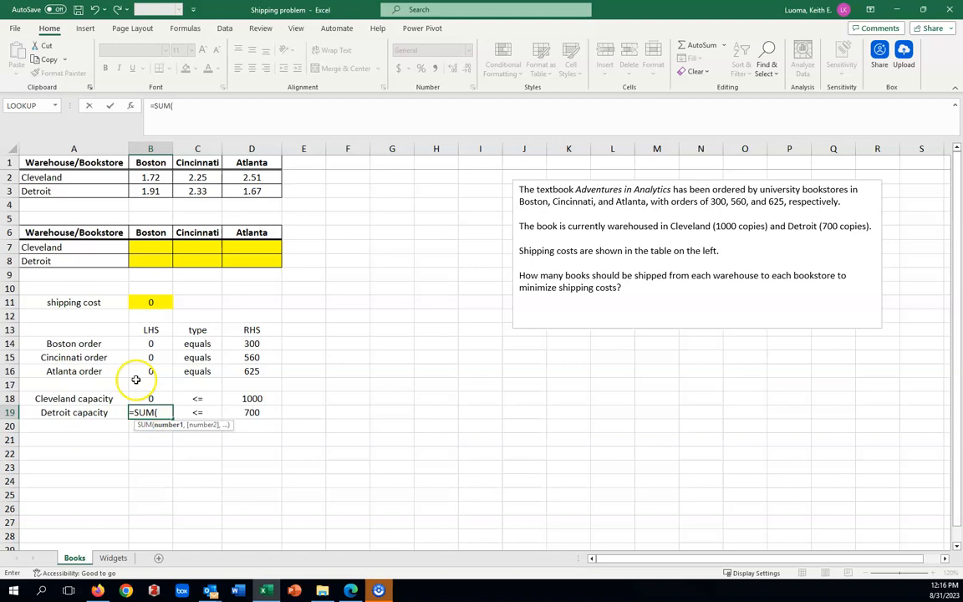
{"action": "left_click", "coordinate": [136, 260]}
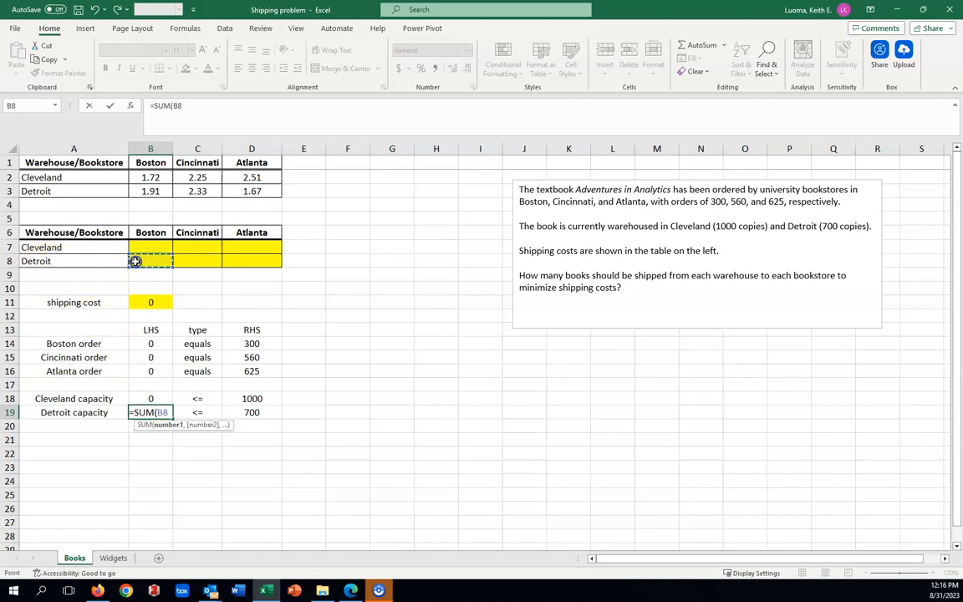
{"action": "left_click_drag", "start_coordinate": [158, 261], "coordinate": [231, 261]}
{"action": "type", "text": ")"}
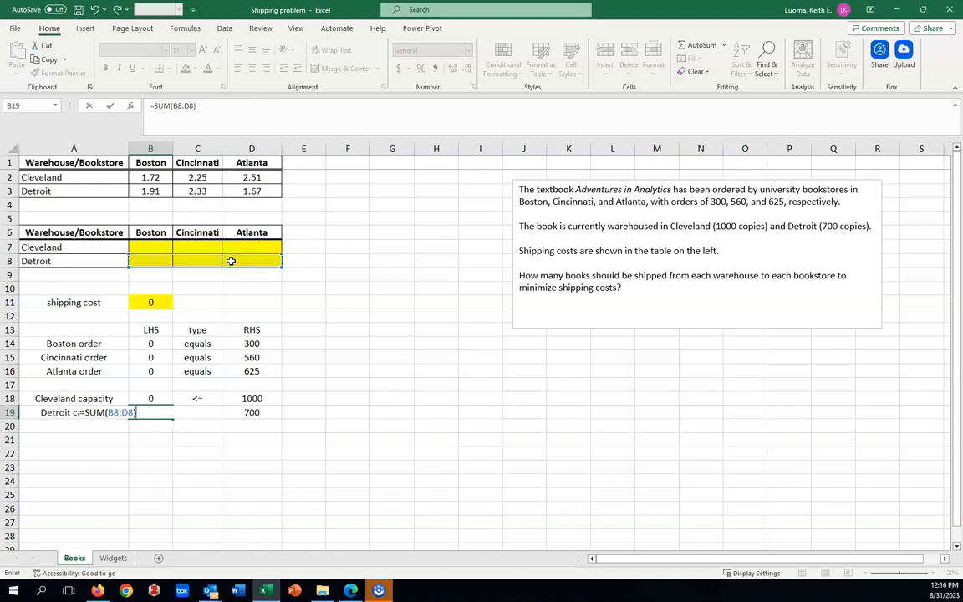
{"action": "key", "text": "Return"}
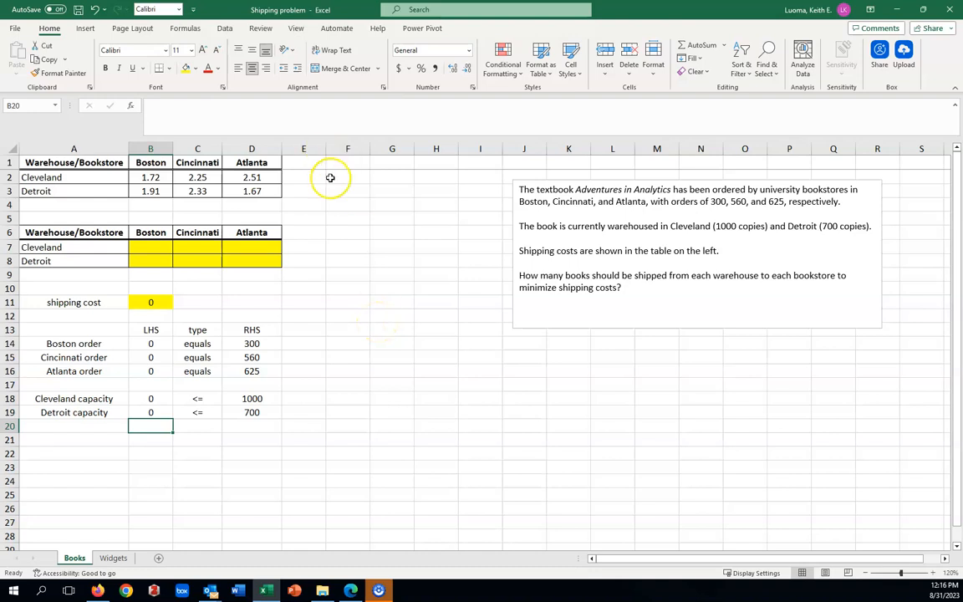
Step: Open Solver and reset all its options and cell selections to clear the old broken references
{"action": "left_click", "coordinate": [224, 30]}
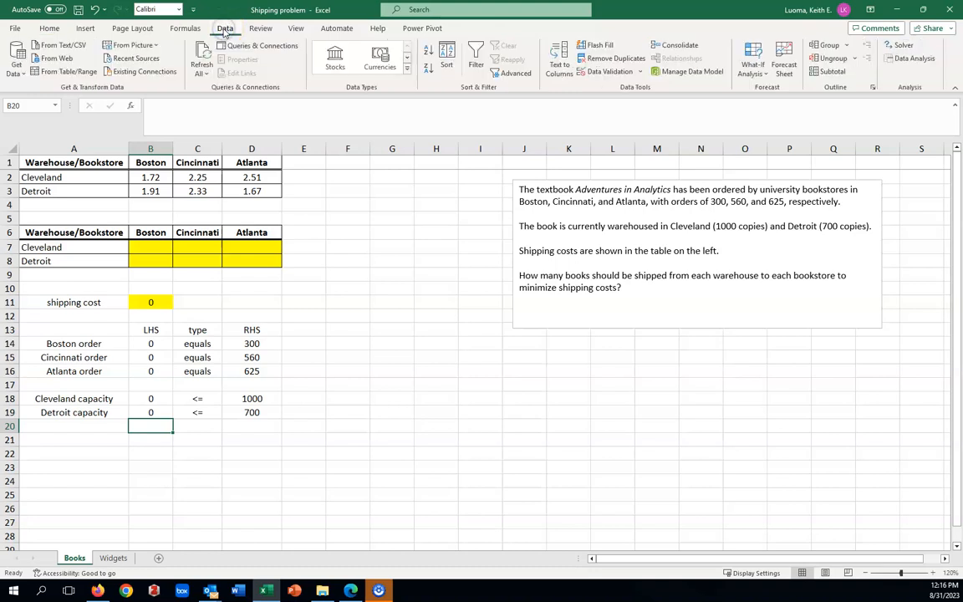
{"action": "left_click", "coordinate": [902, 49]}
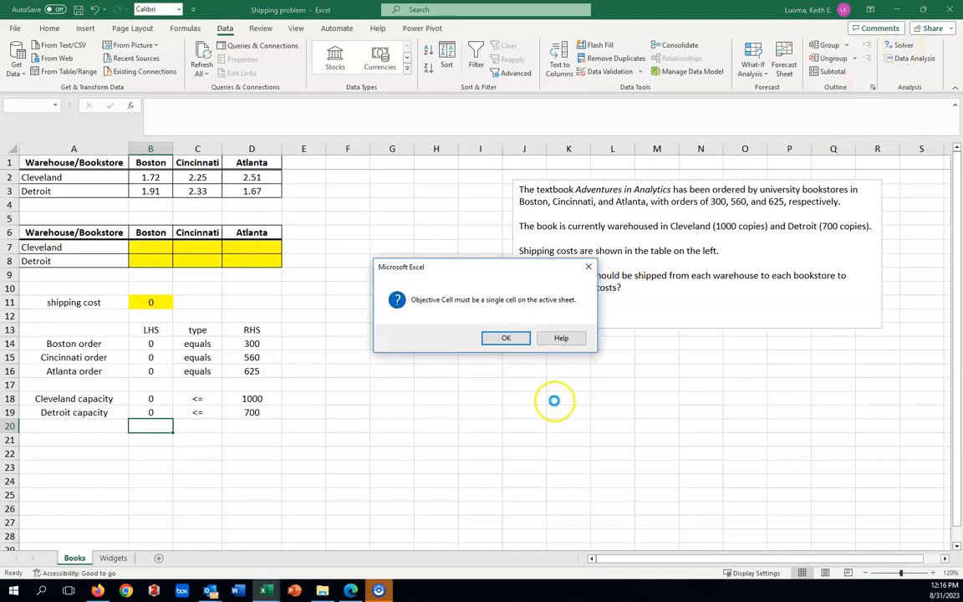
{"action": "left_click", "coordinate": [514, 337]}
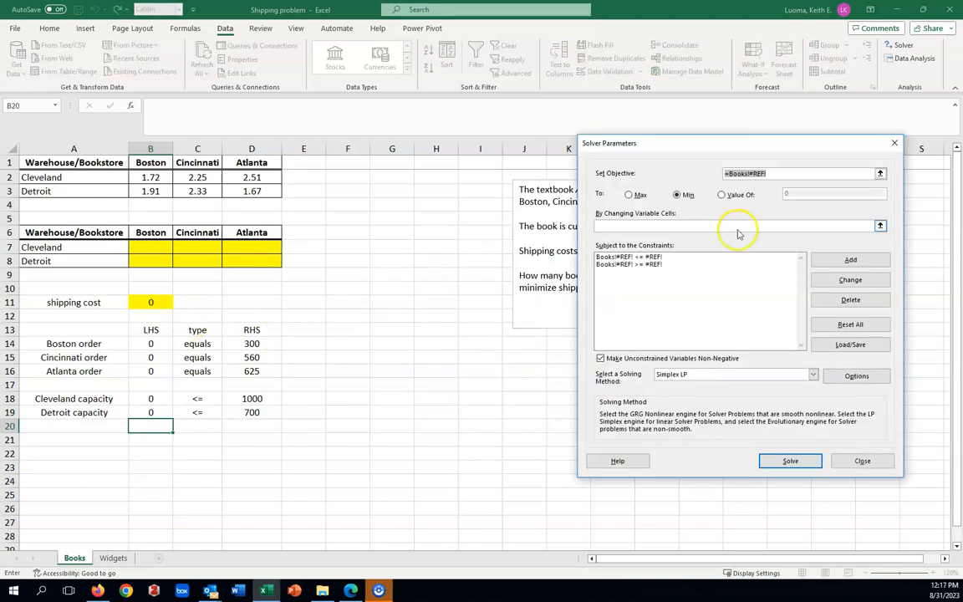
{"action": "key", "text": "BackSpace"}
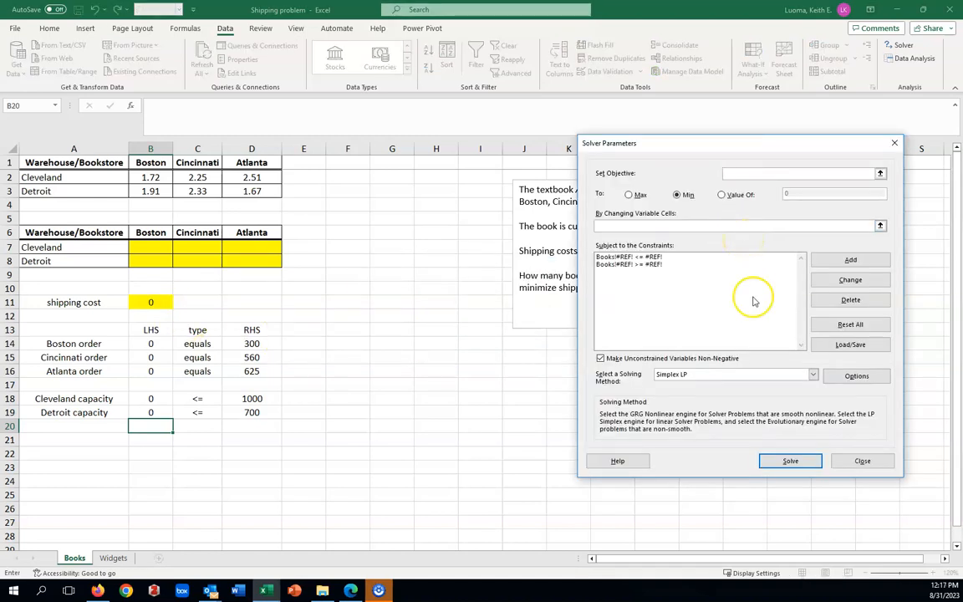
{"action": "left_click", "coordinate": [656, 264]}
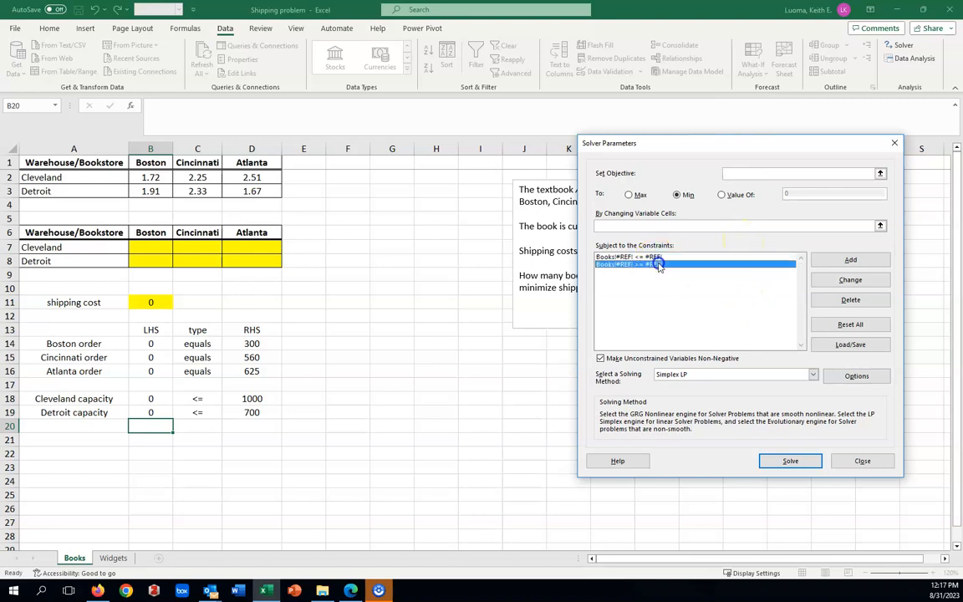
{"action": "left_click", "coordinate": [851, 325]}
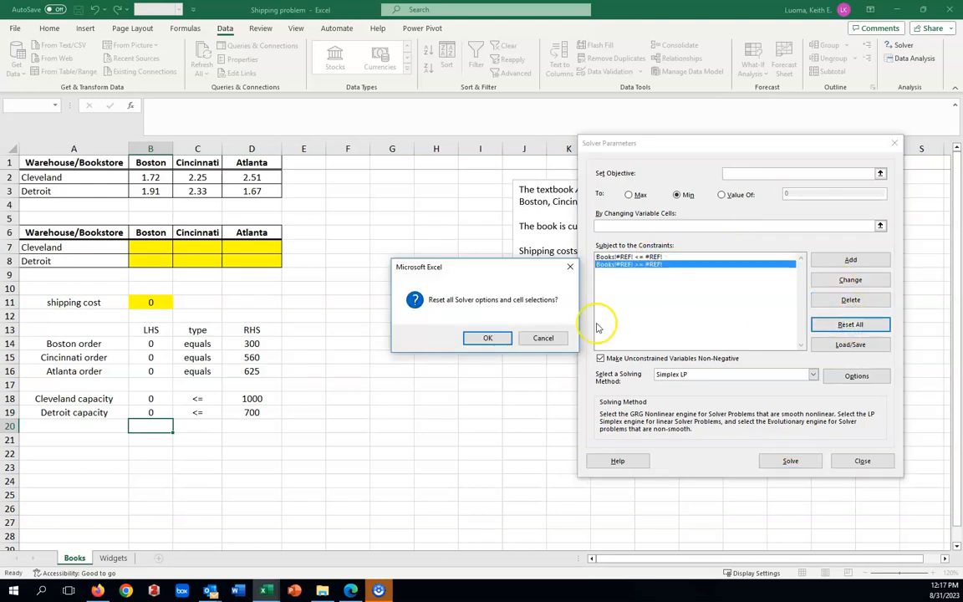
{"action": "left_click", "coordinate": [497, 337]}
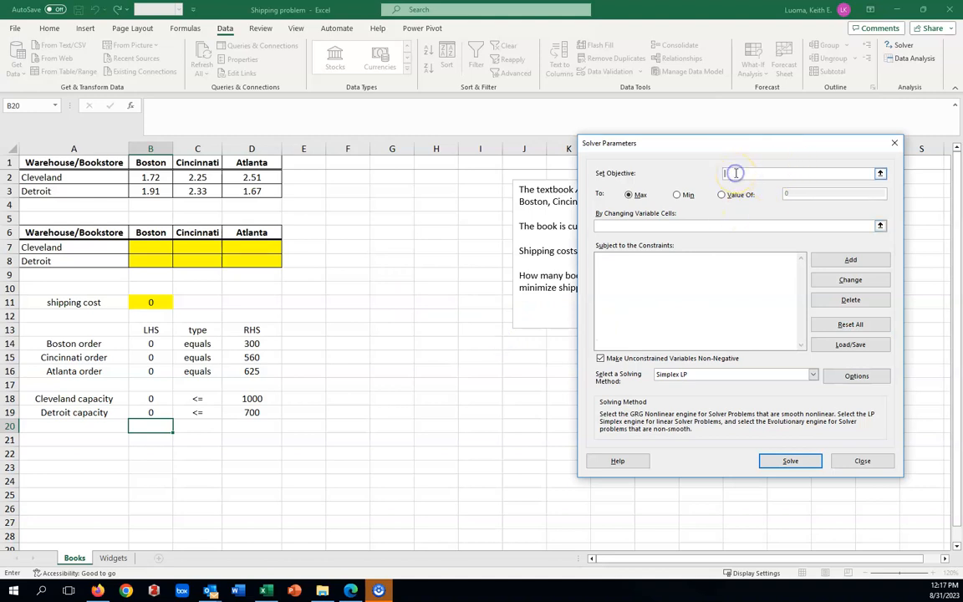
Step: Set the Solver objective to minimize the shipping cost in B11 by changing the shipment cells B7:D8
{"action": "left_click", "coordinate": [153, 304]}
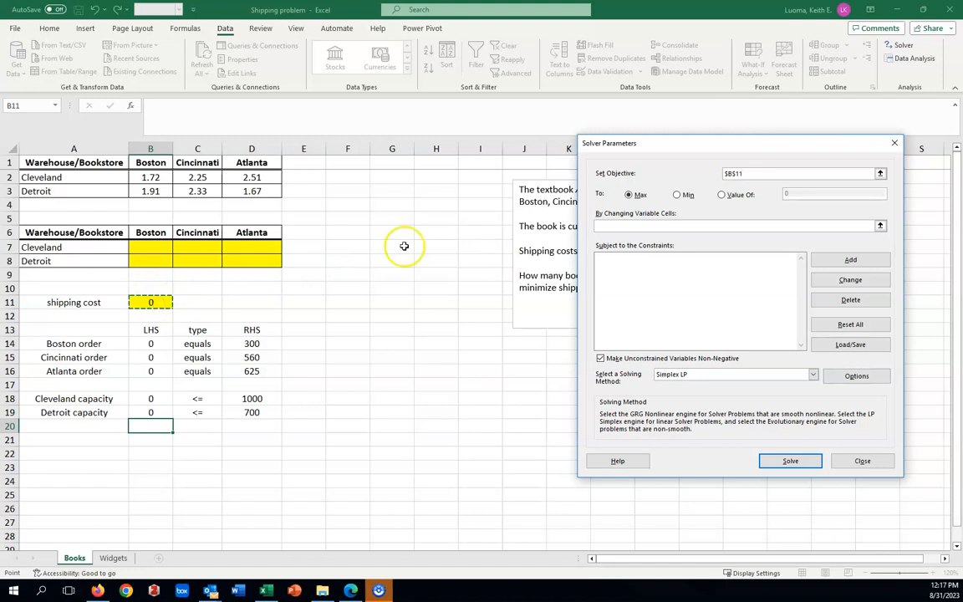
{"action": "left_click", "coordinate": [677, 194]}
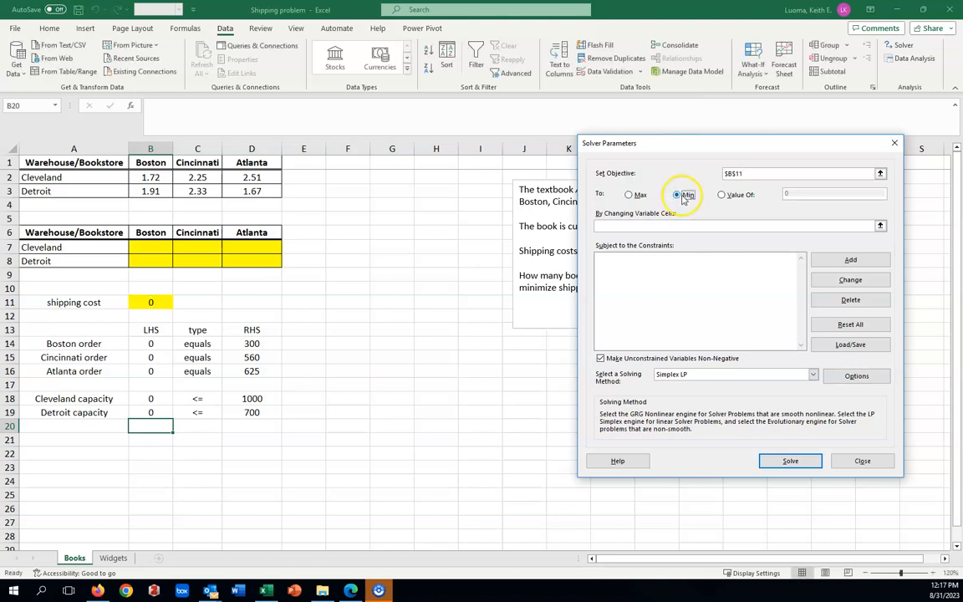
{"action": "left_click", "coordinate": [619, 225]}
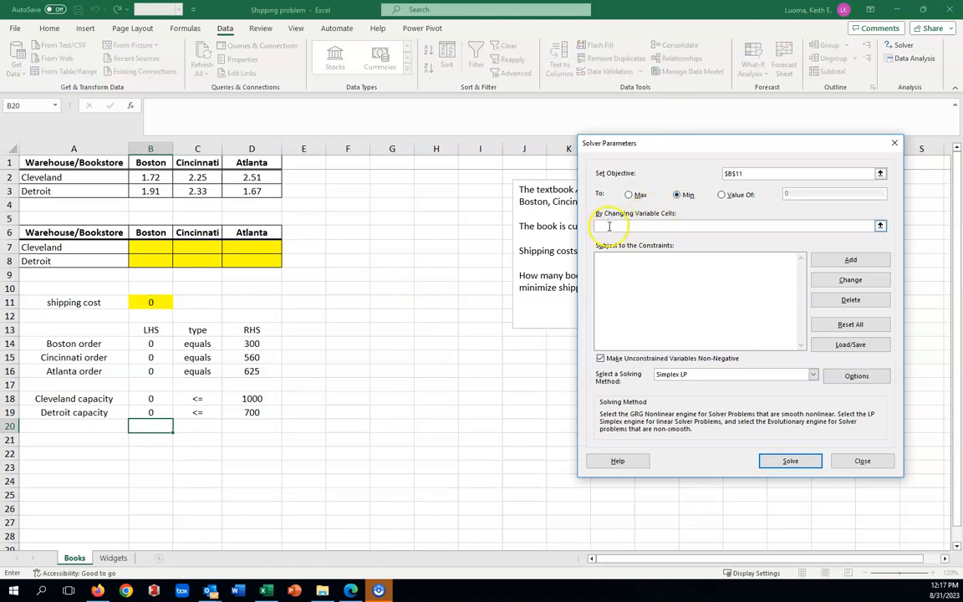
{"action": "left_click_drag", "start_coordinate": [153, 245], "coordinate": [249, 255]}
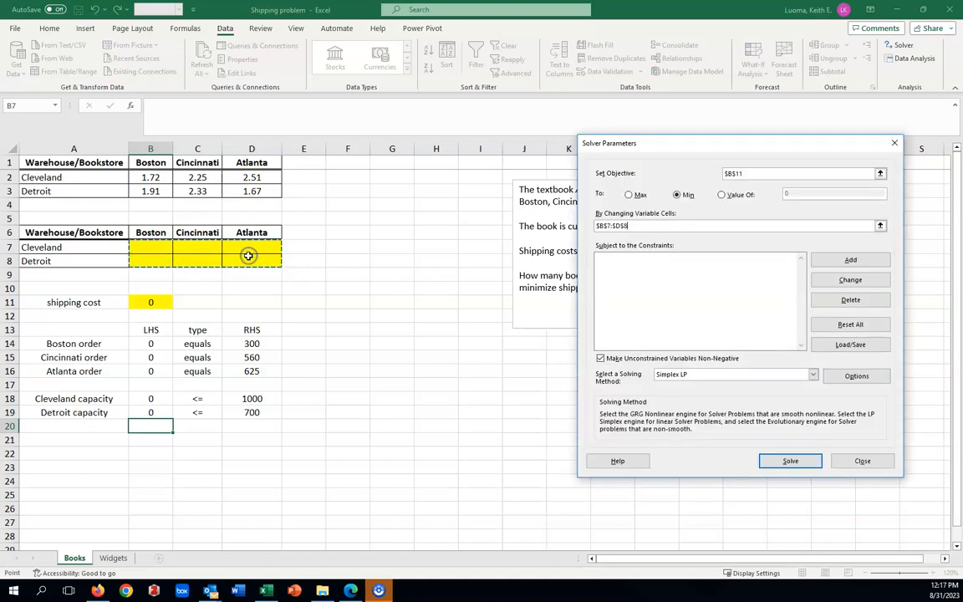
Step: Add a Solver constraint requiring the bookstore order totals B14:B16 to equal D14:D16
{"action": "left_click", "coordinate": [610, 261]}
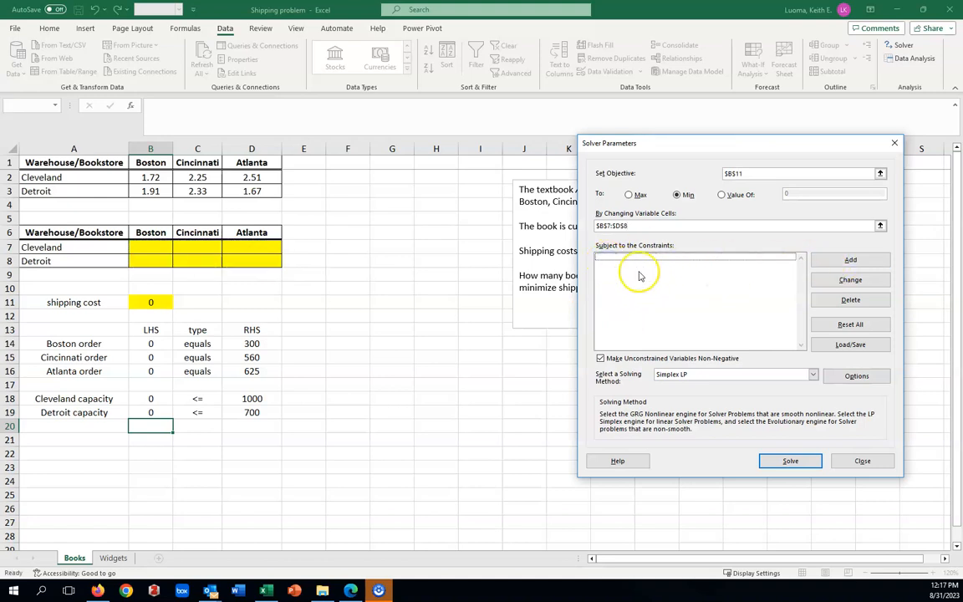
{"action": "left_click", "coordinate": [836, 264]}
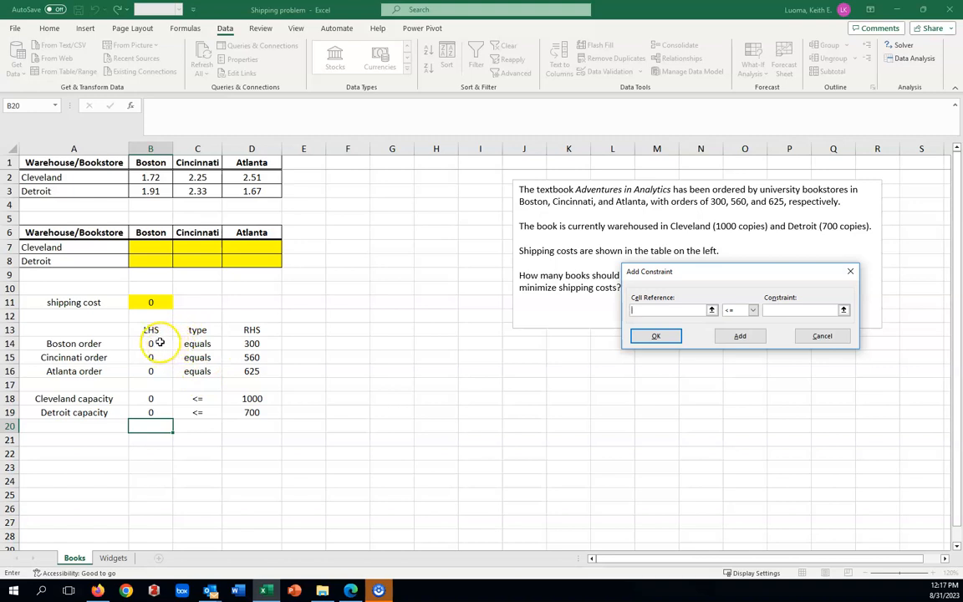
{"action": "left_click_drag", "start_coordinate": [155, 342], "coordinate": [157, 370]}
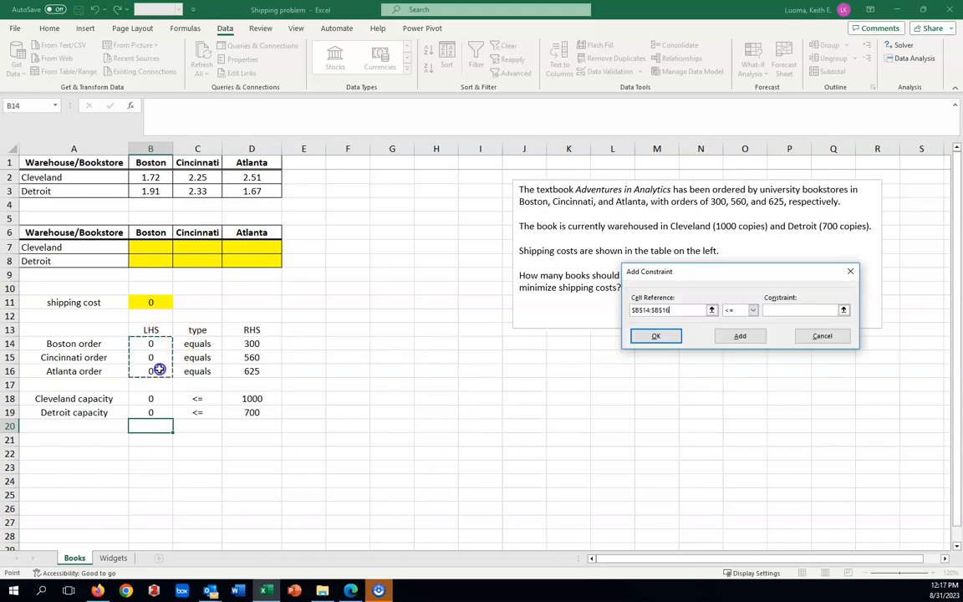
{"action": "left_click", "coordinate": [769, 310]}
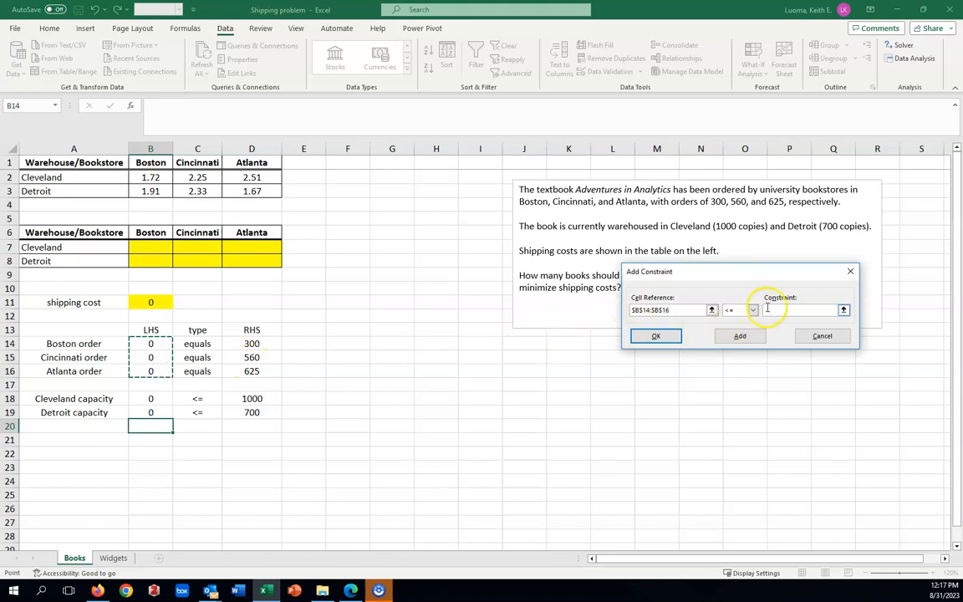
{"action": "left_click_drag", "start_coordinate": [255, 344], "coordinate": [255, 371]}
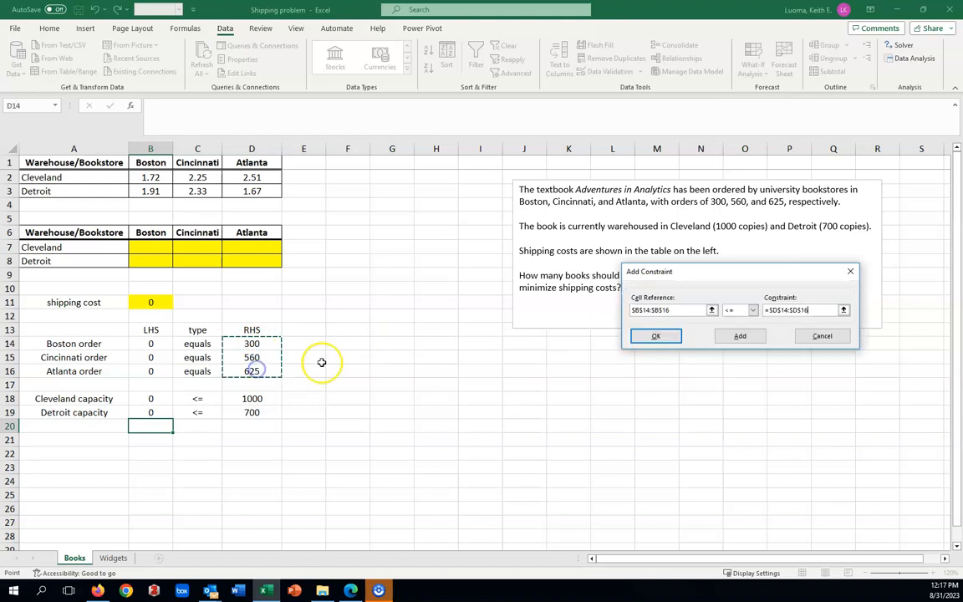
{"action": "left_click", "coordinate": [753, 310]}
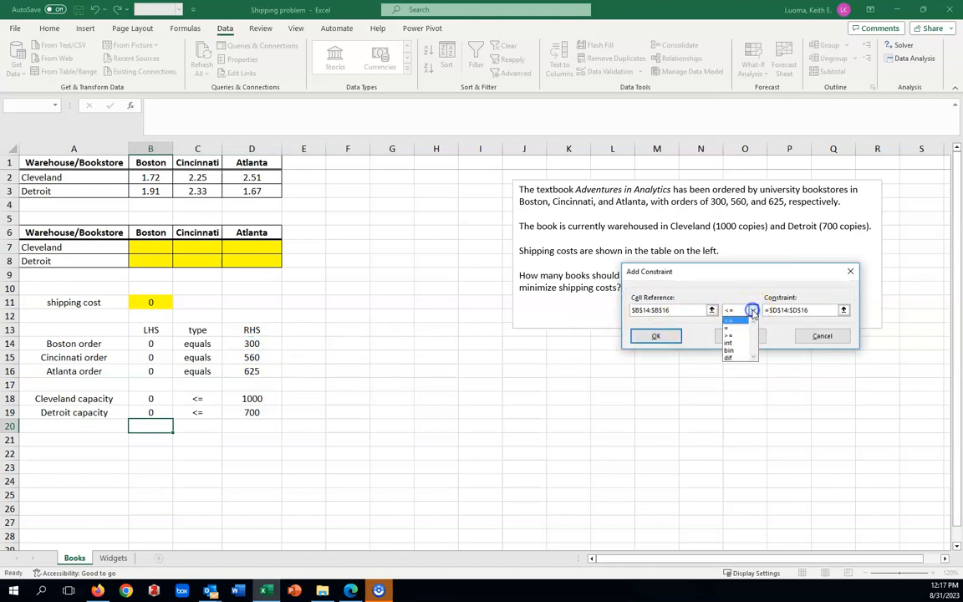
{"action": "left_click", "coordinate": [731, 329]}
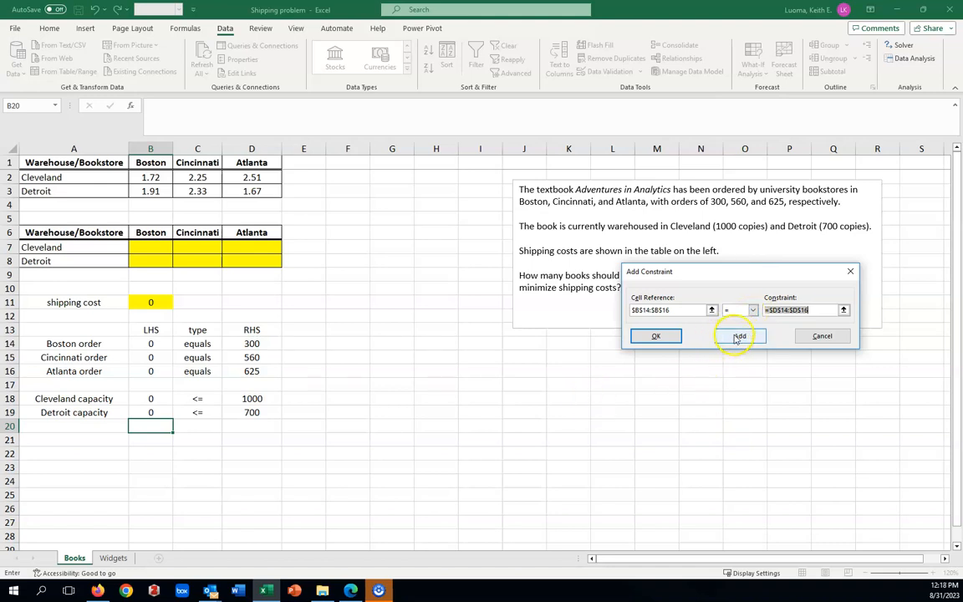
{"action": "left_click", "coordinate": [739, 337]}
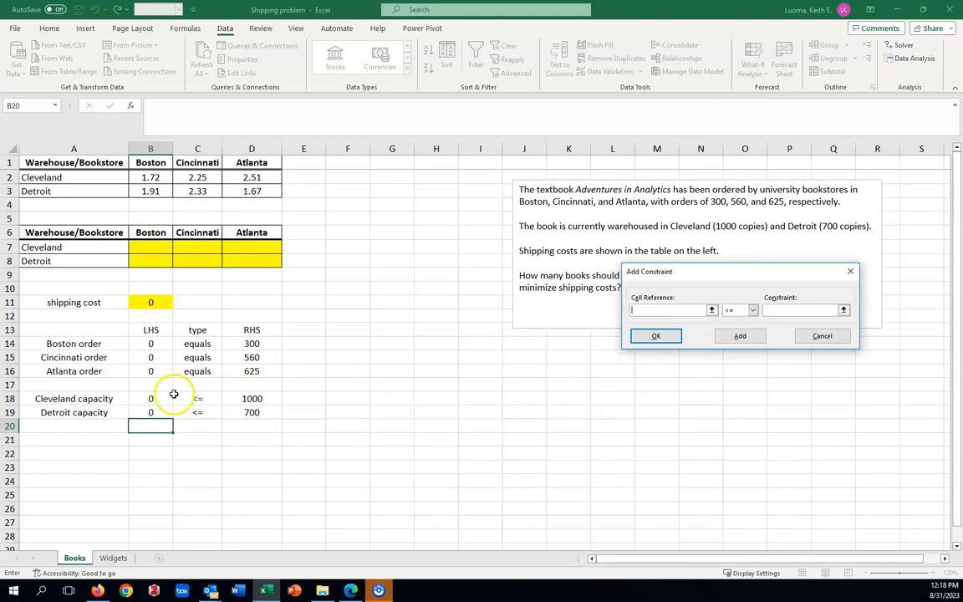
Step: Add a Solver constraint keeping the warehouse totals B18:B19 <= the capacities D18:D19, and finish adding constraints
{"action": "left_click_drag", "start_coordinate": [156, 397], "coordinate": [157, 413]}
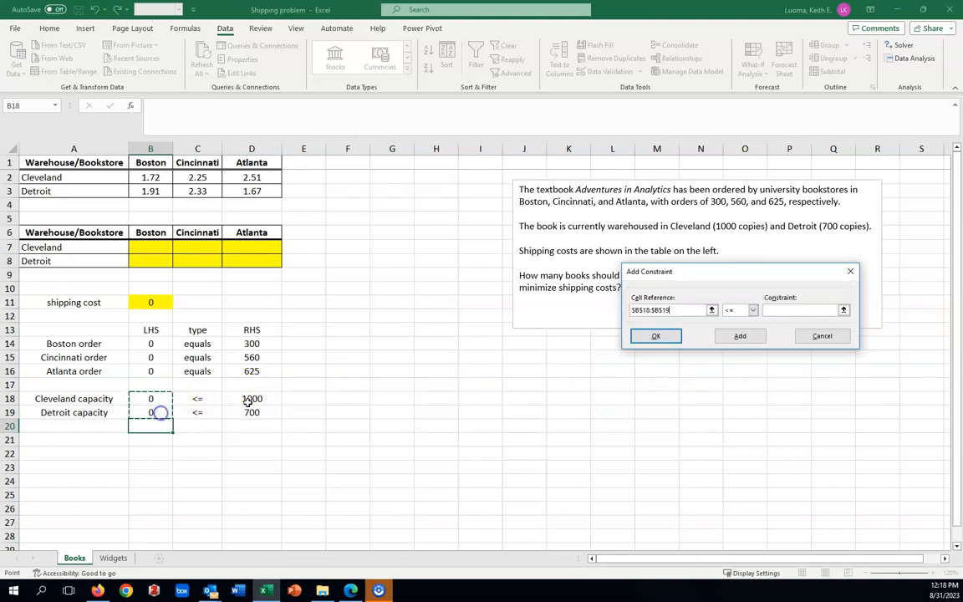
{"action": "left_click", "coordinate": [780, 310]}
{"action": "left_click_drag", "start_coordinate": [255, 398], "coordinate": [263, 408]}
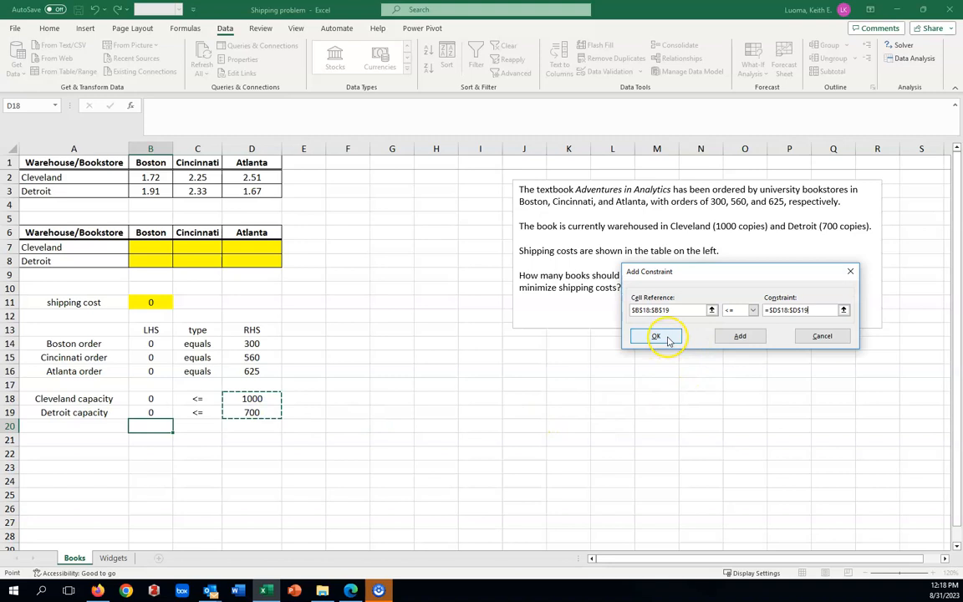
{"action": "left_click", "coordinate": [656, 336]}
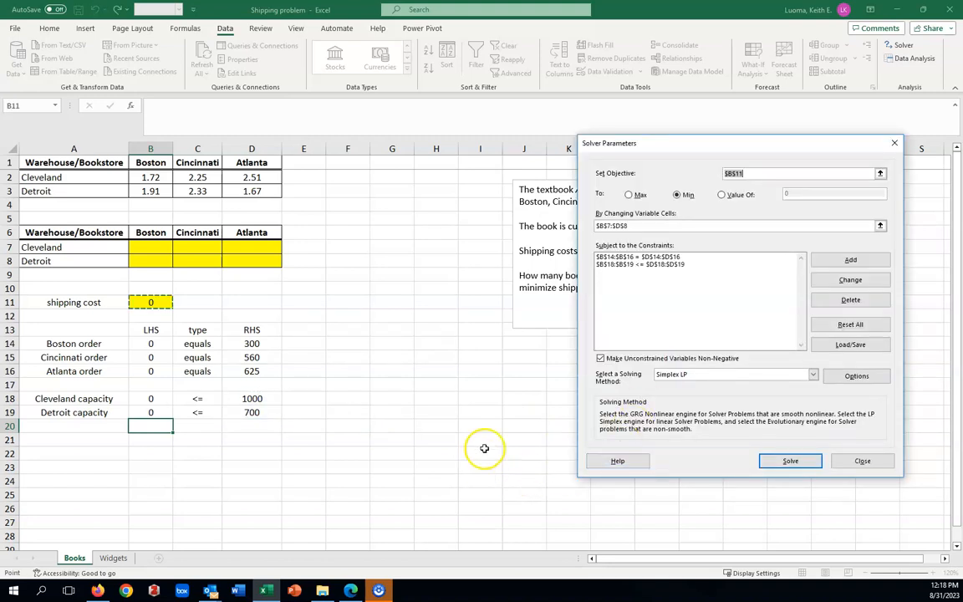
Step: Solve the model with Simplex LP and non-negative variables, and keep the Solver solution
{"action": "left_click", "coordinate": [599, 358]}
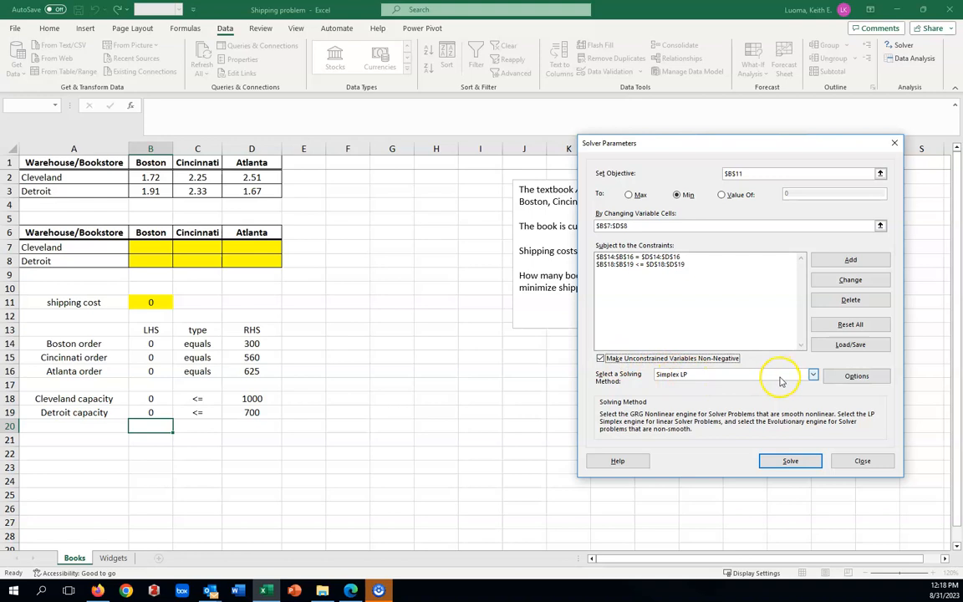
{"action": "left_click", "coordinate": [791, 460]}
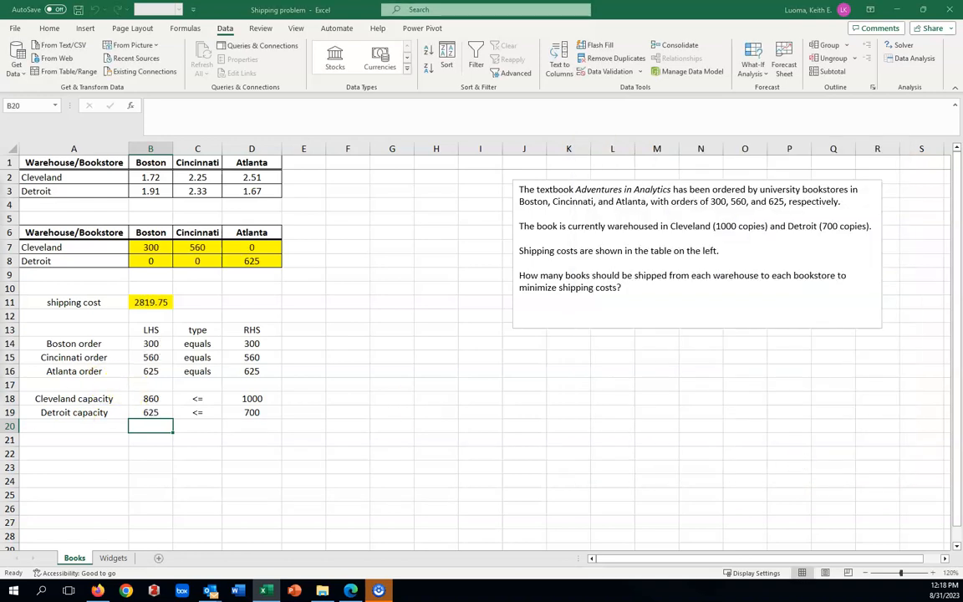
{"action": "left_click_drag", "start_coordinate": [0, 178], "coordinate": [611, 322]}
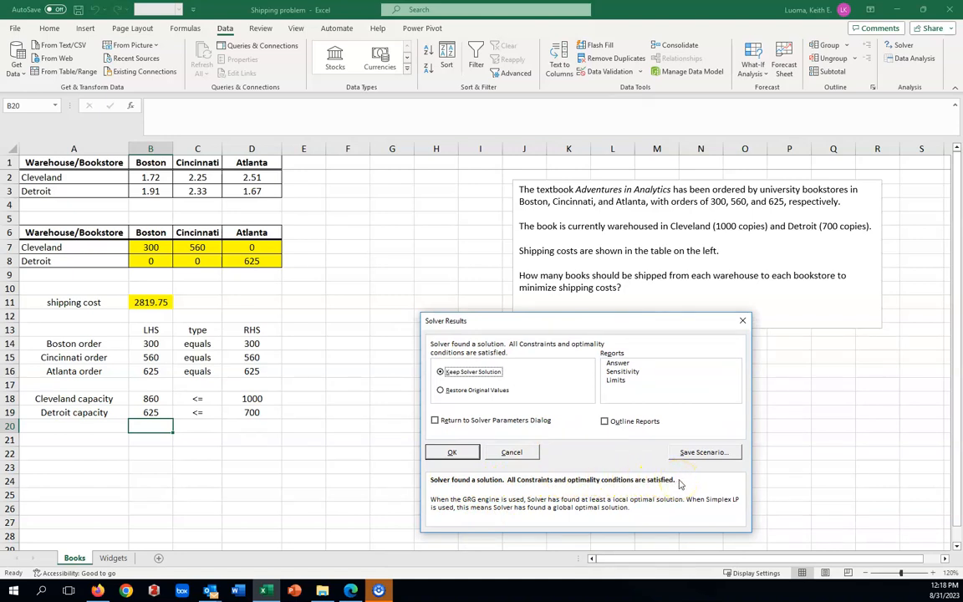
{"action": "left_click", "coordinate": [470, 451]}
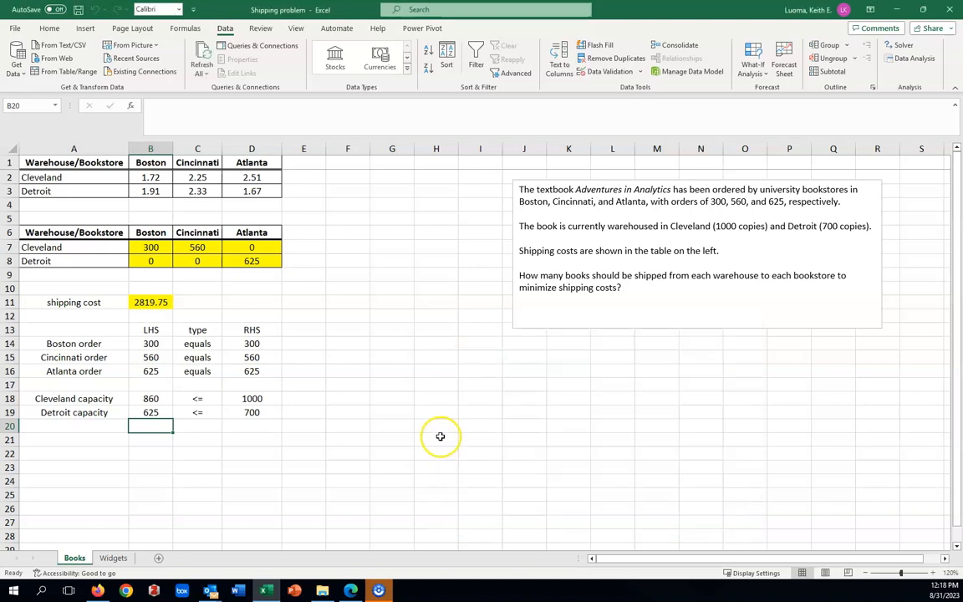